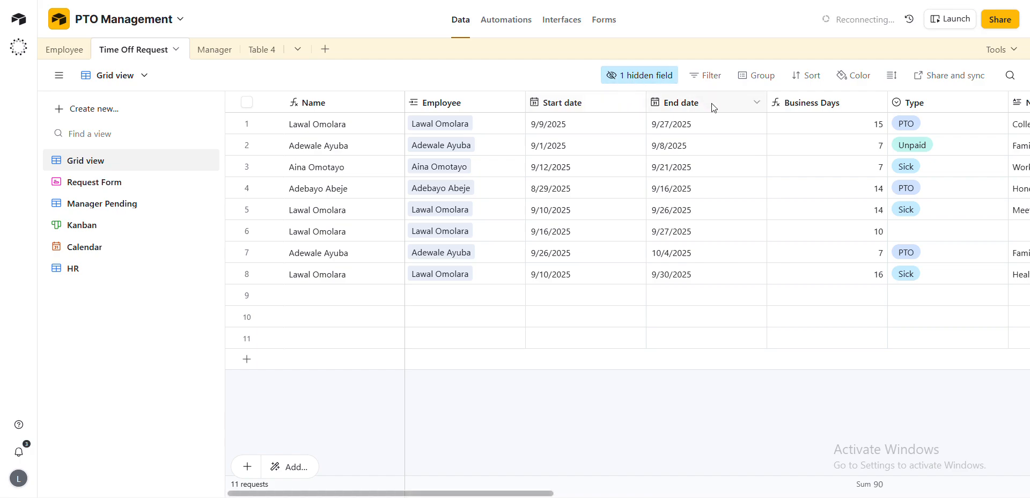
Review the fields of the Time Off Request table, from End date and Type through Notes, Status and Last Modified
{"action": "scroll", "coordinate": [714, 107], "scroll_direction": "right", "scroll_amount": 5}
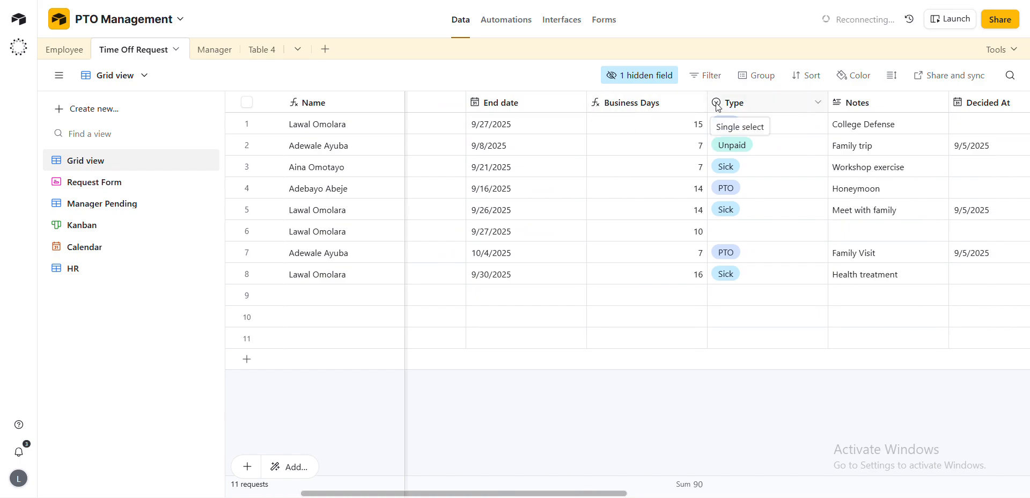
{"action": "scroll", "coordinate": [716, 105], "scroll_direction": "right", "scroll_amount": 5}
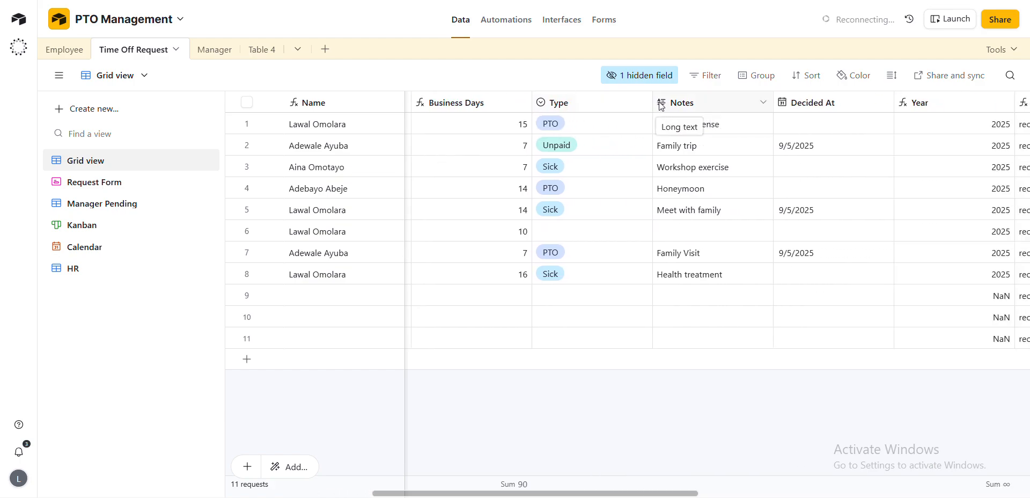
{"action": "scroll", "coordinate": [661, 106], "scroll_direction": "right", "scroll_amount": 1}
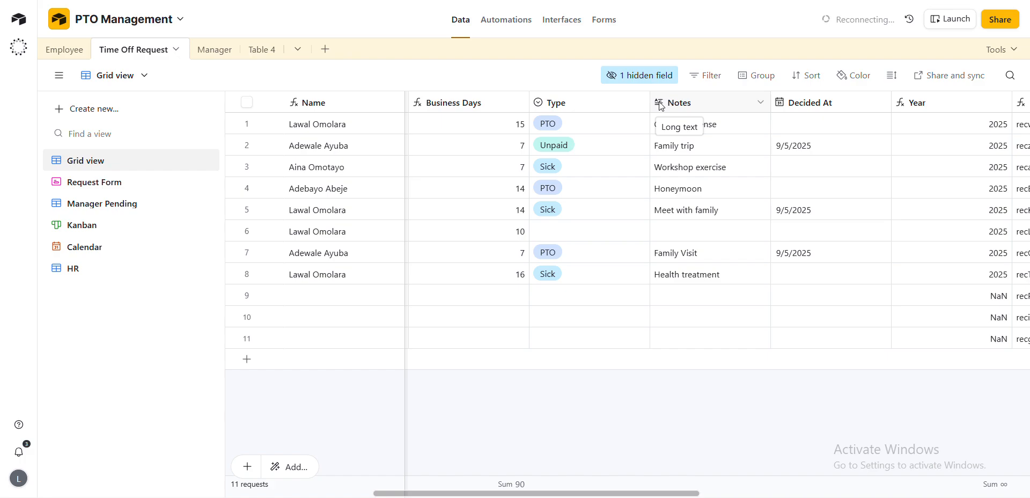
{"action": "scroll", "coordinate": [841, 102], "scroll_direction": "right", "scroll_amount": 3}
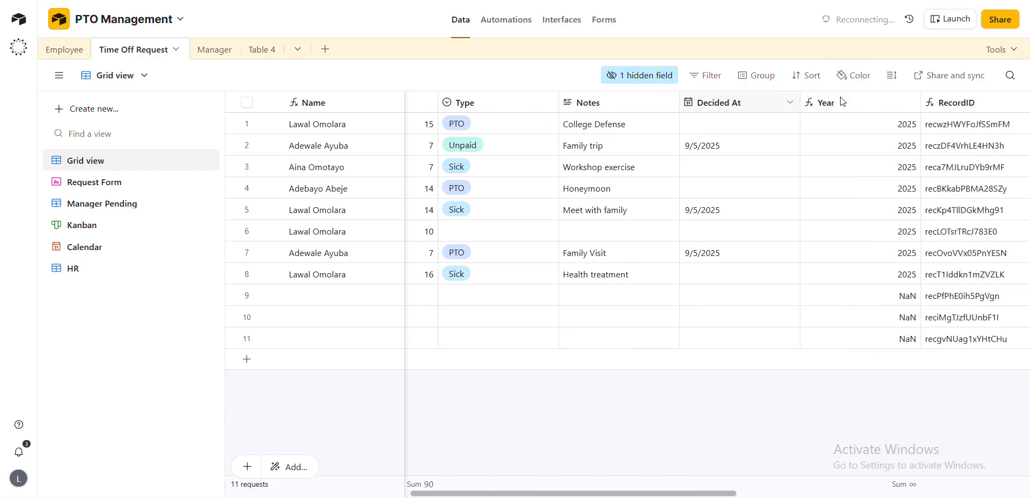
{"action": "scroll", "coordinate": [789, 122], "scroll_direction": "right", "scroll_amount": 12}
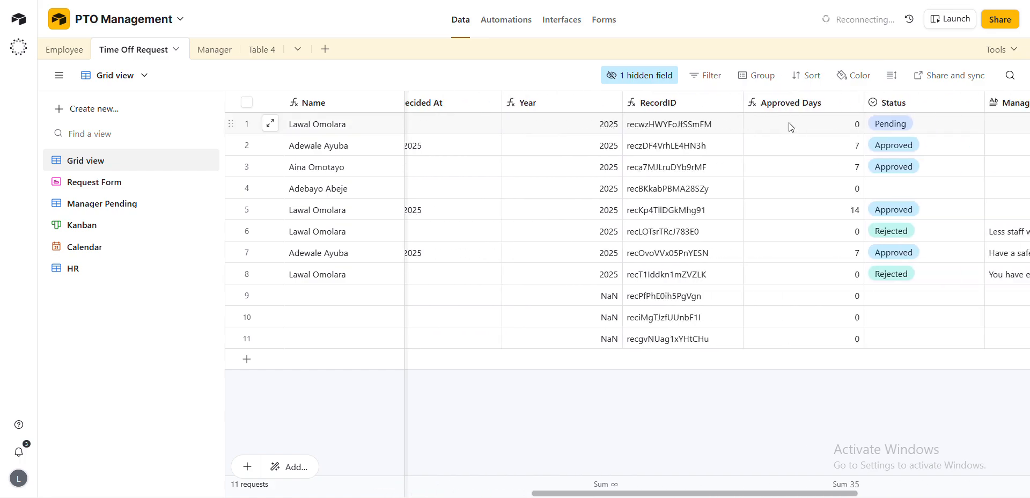
{"action": "scroll", "coordinate": [789, 124], "scroll_direction": "right", "scroll_amount": 10}
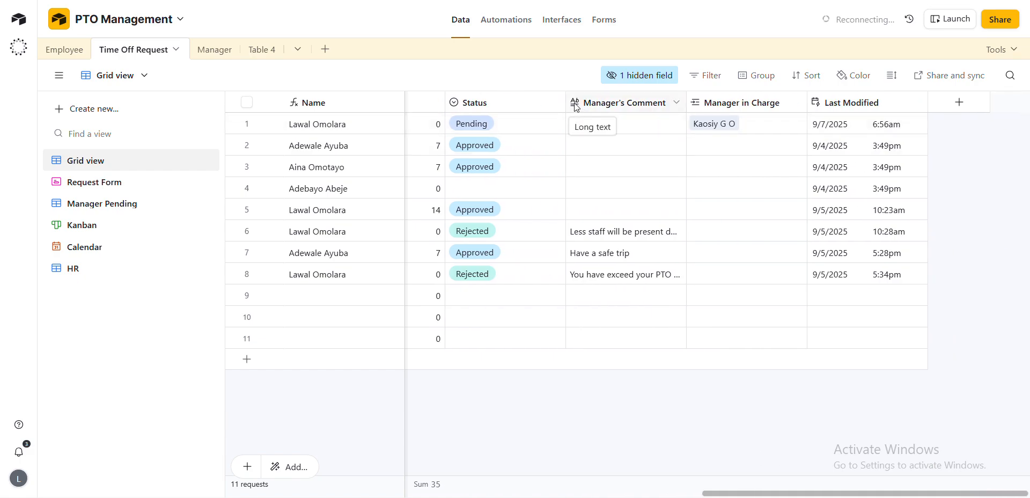
{"action": "scroll", "coordinate": [576, 110], "scroll_direction": "left", "scroll_amount": 15}
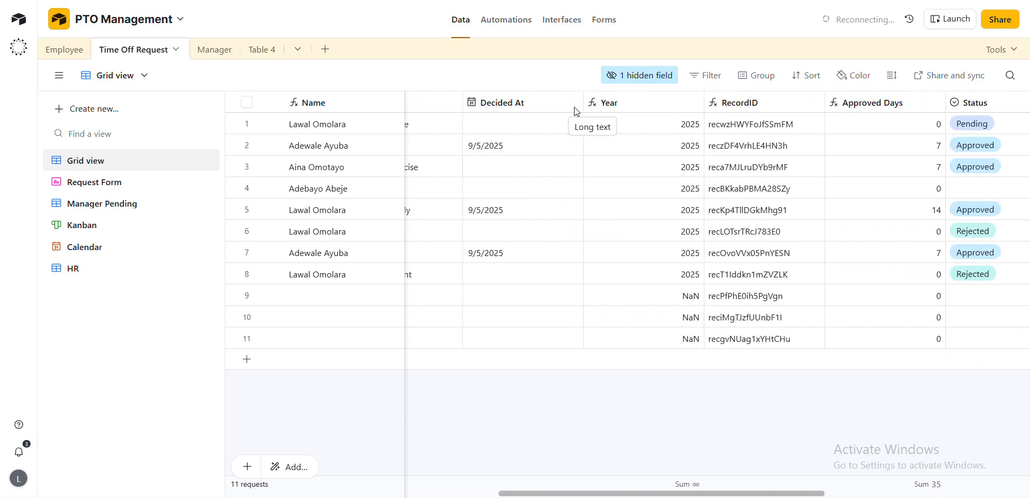
{"action": "scroll", "coordinate": [575, 110], "scroll_direction": "left", "scroll_amount": 8}
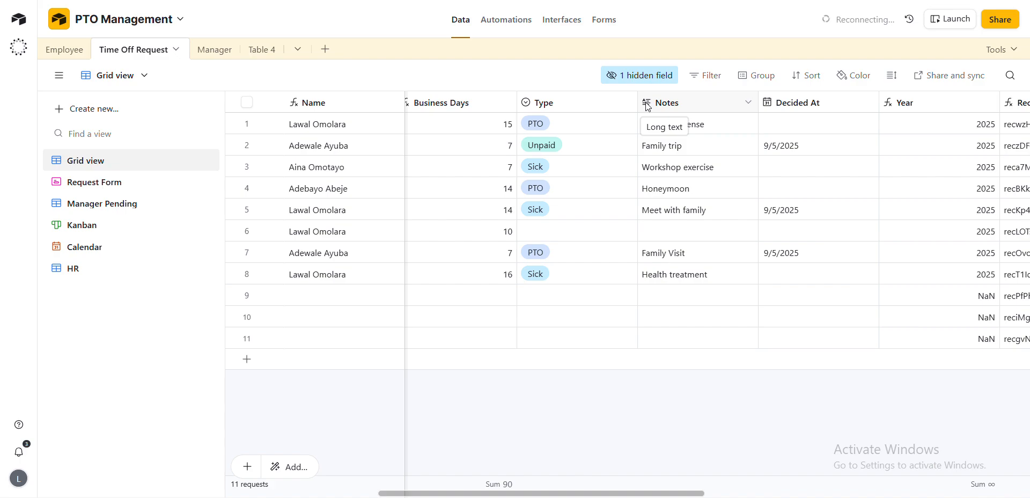
{"action": "scroll", "coordinate": [710, 220], "scroll_direction": "right", "scroll_amount": 20}
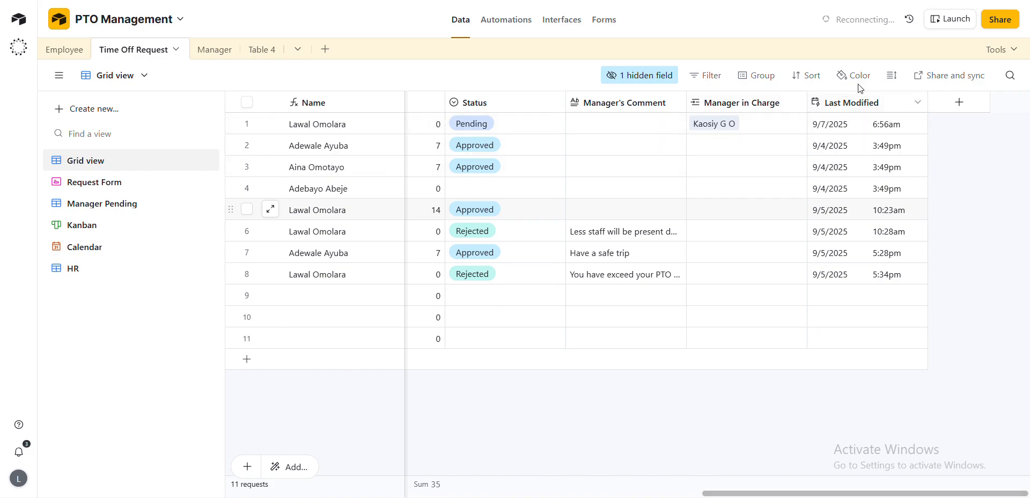
Start a new field in the Time Off Request table that links to records in the Employee table
{"action": "left_click", "coordinate": [960, 104]}
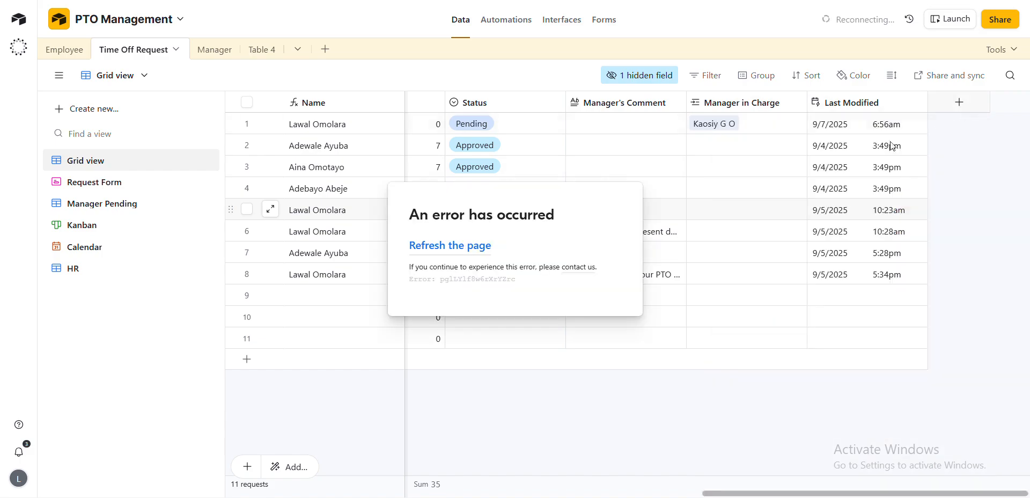
{"action": "mouse_move", "coordinate": [901, 489]}
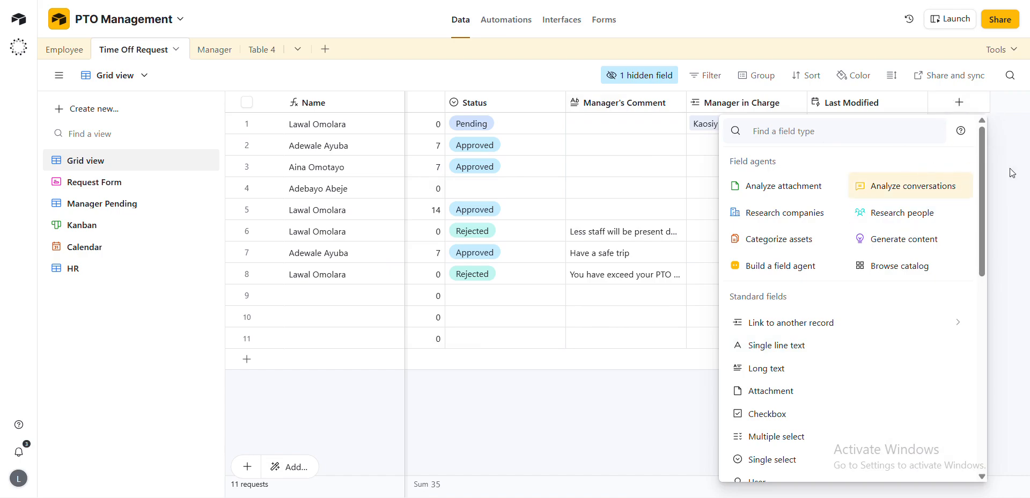
{"action": "left_click", "coordinate": [998, 152]}
{"action": "left_click", "coordinate": [959, 102]}
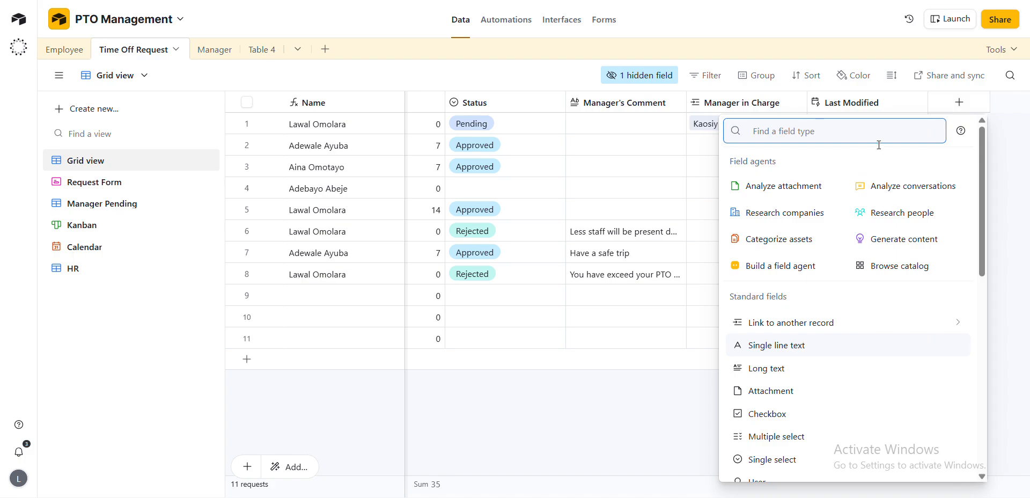
{"action": "scroll", "coordinate": [647, 151], "scroll_direction": "left", "scroll_amount": 6}
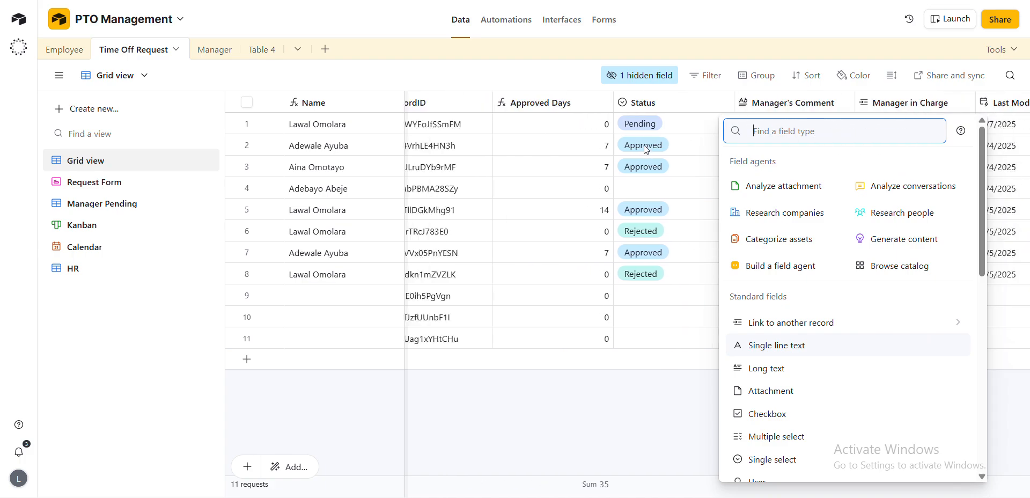
{"action": "scroll", "coordinate": [647, 150], "scroll_direction": "left", "scroll_amount": 8}
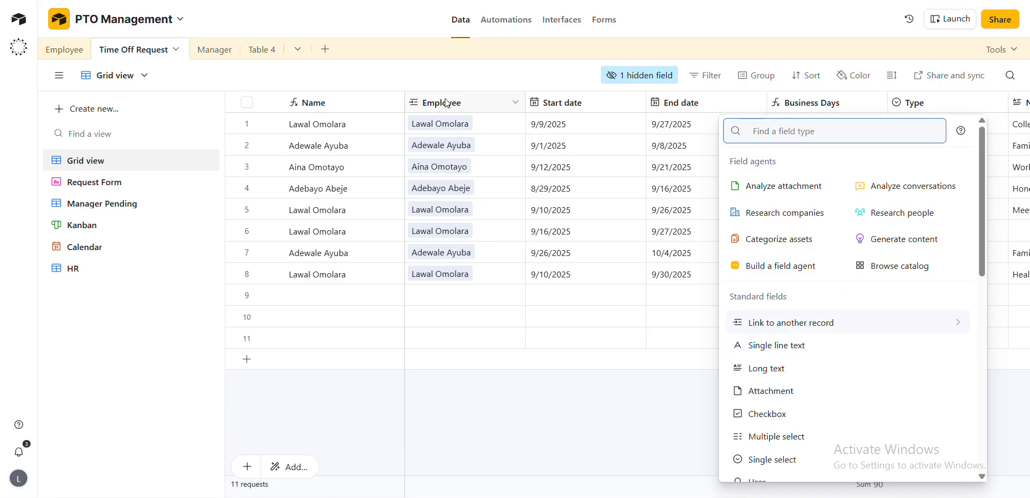
{"action": "left_click", "coordinate": [846, 324]}
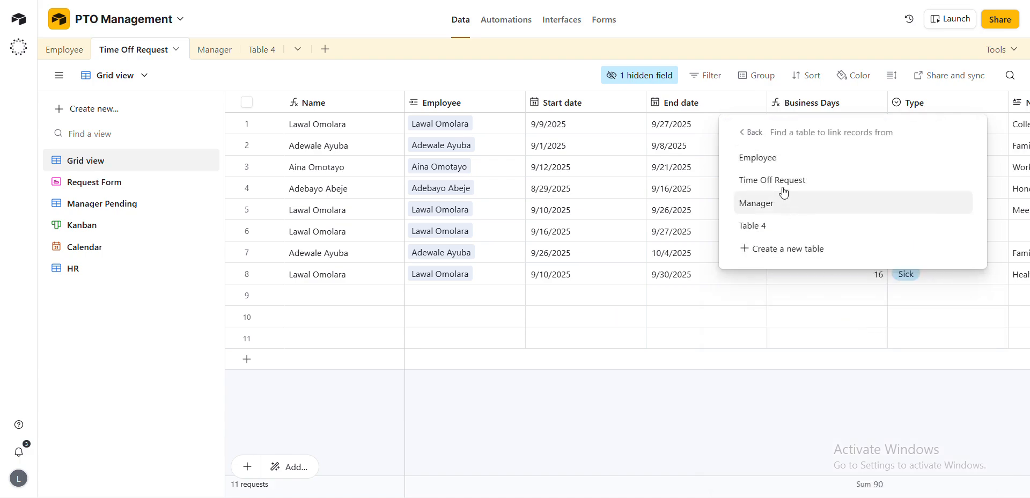
{"action": "left_click", "coordinate": [774, 159]}
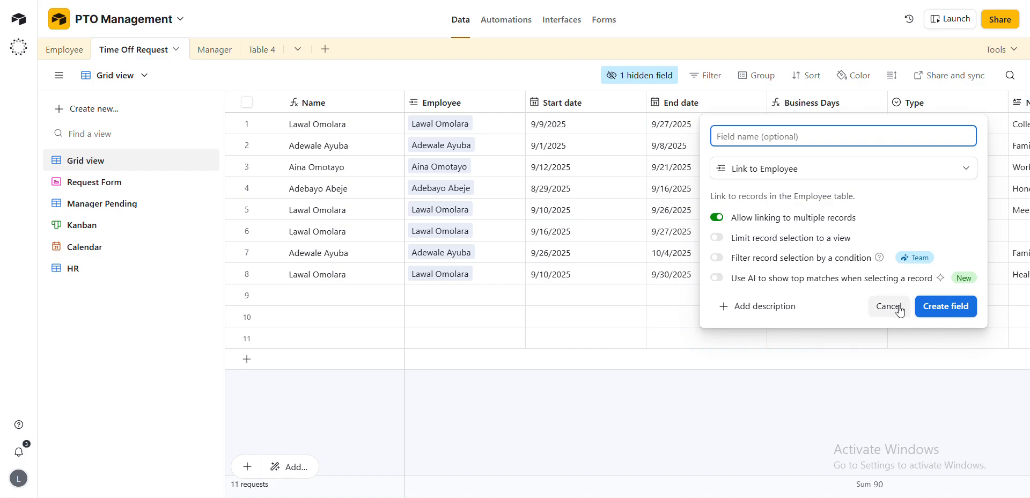
Examine the available field types for the new field alongside the existing columns of the Time Off Request table
{"action": "left_click", "coordinate": [840, 169]}
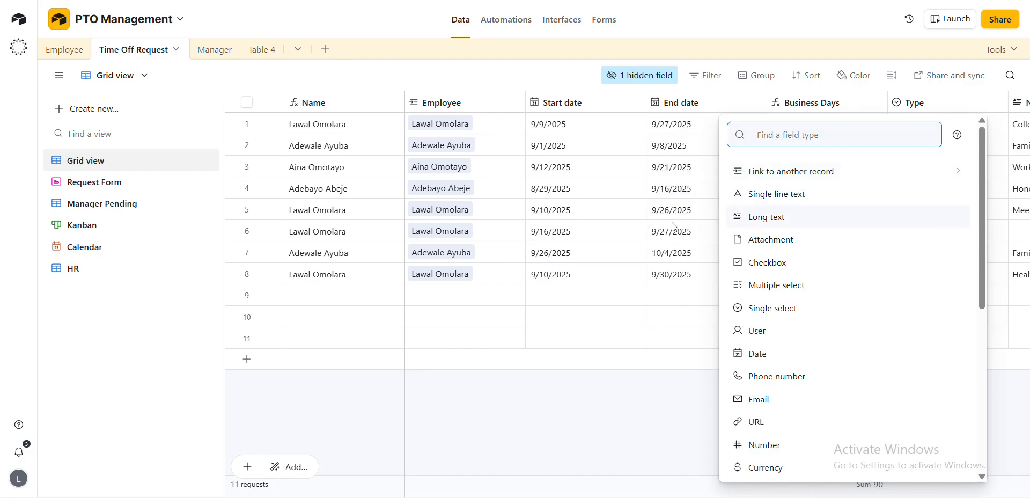
{"action": "scroll", "coordinate": [673, 226], "scroll_direction": "right", "scroll_amount": 2}
{"action": "scroll", "coordinate": [674, 227], "scroll_direction": "left", "scroll_amount": 2}
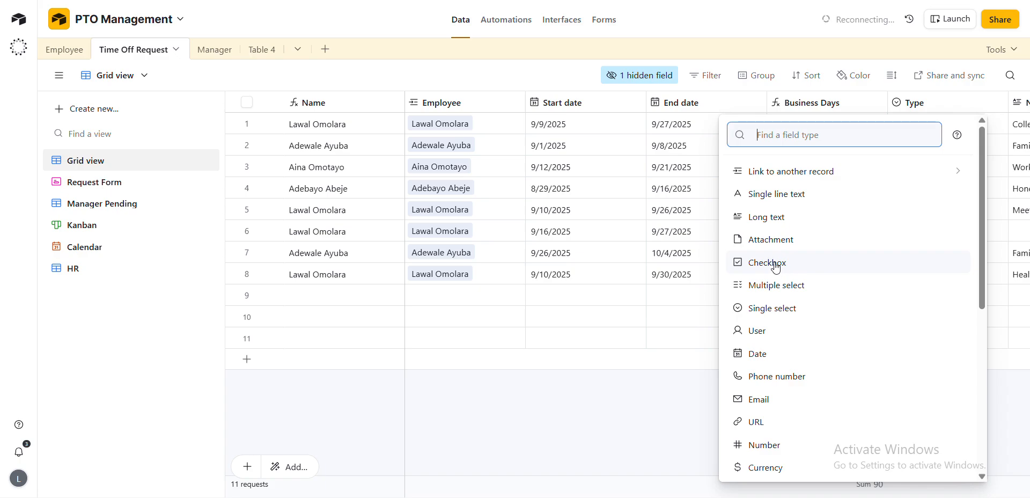
{"action": "scroll", "coordinate": [809, 288], "scroll_direction": "down", "scroll_amount": 1}
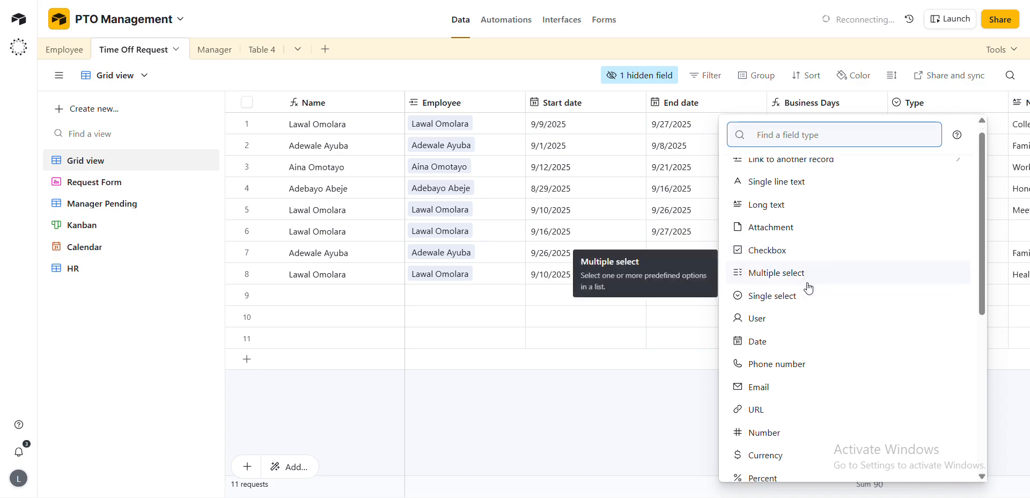
{"action": "scroll", "coordinate": [657, 303], "scroll_direction": "right", "scroll_amount": 4}
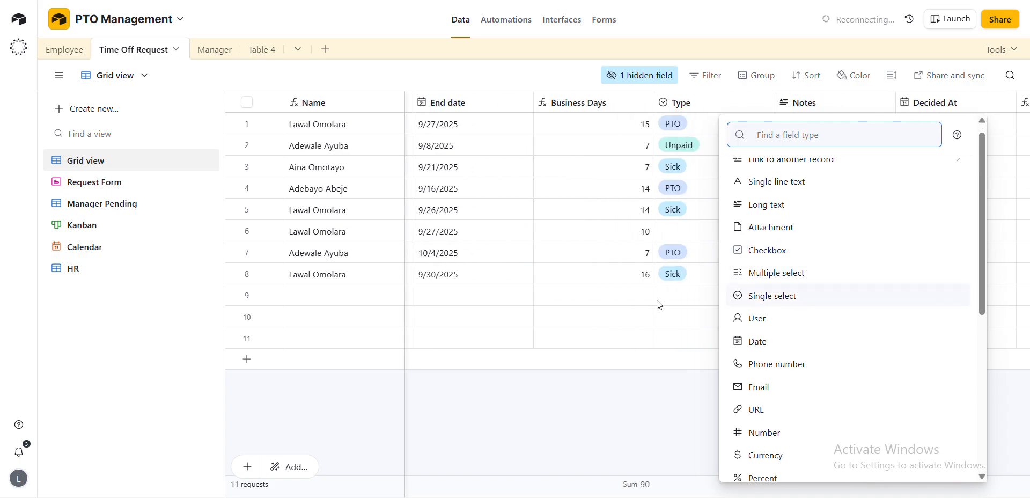
{"action": "scroll", "coordinate": [660, 305], "scroll_direction": "right", "scroll_amount": 6}
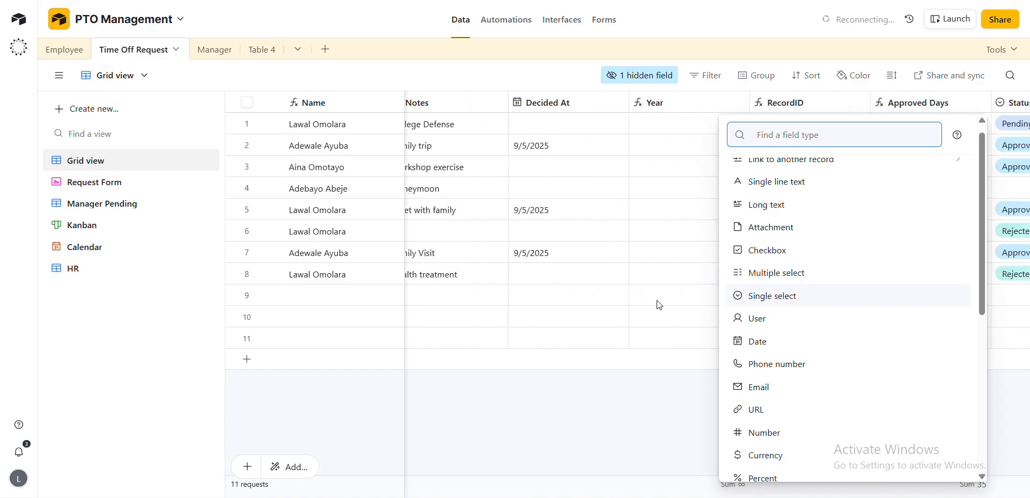
{"action": "scroll", "coordinate": [659, 304], "scroll_direction": "left", "scroll_amount": 10}
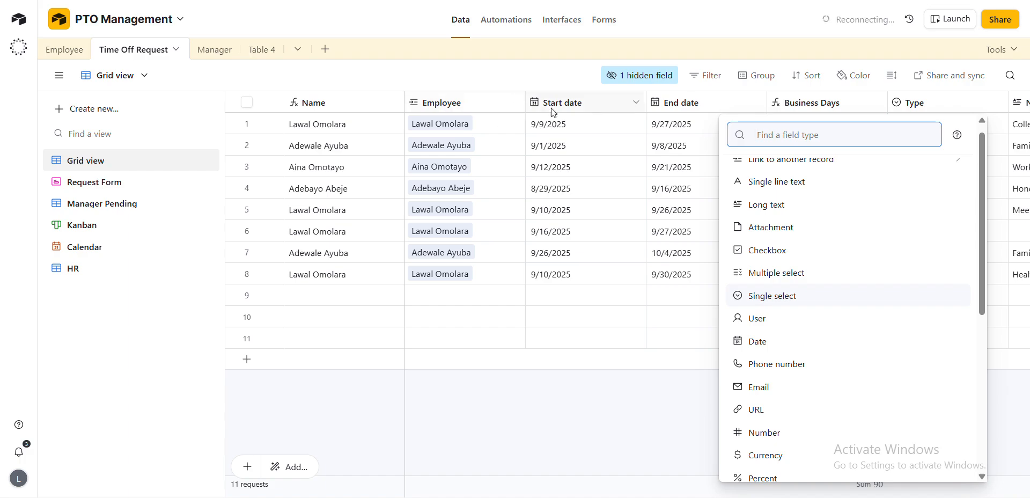
{"action": "scroll", "coordinate": [583, 108], "scroll_direction": "right", "scroll_amount": 1}
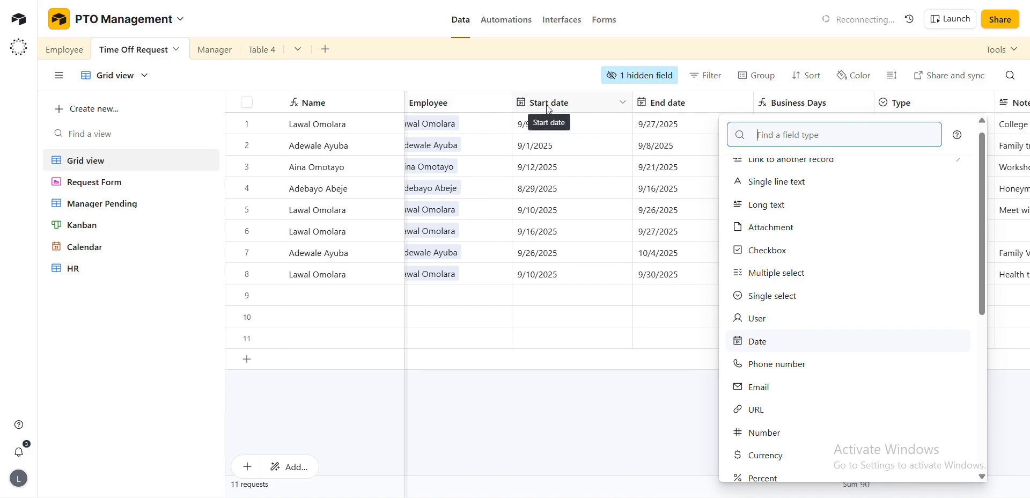
{"action": "scroll", "coordinate": [656, 221], "scroll_direction": "right", "scroll_amount": 4}
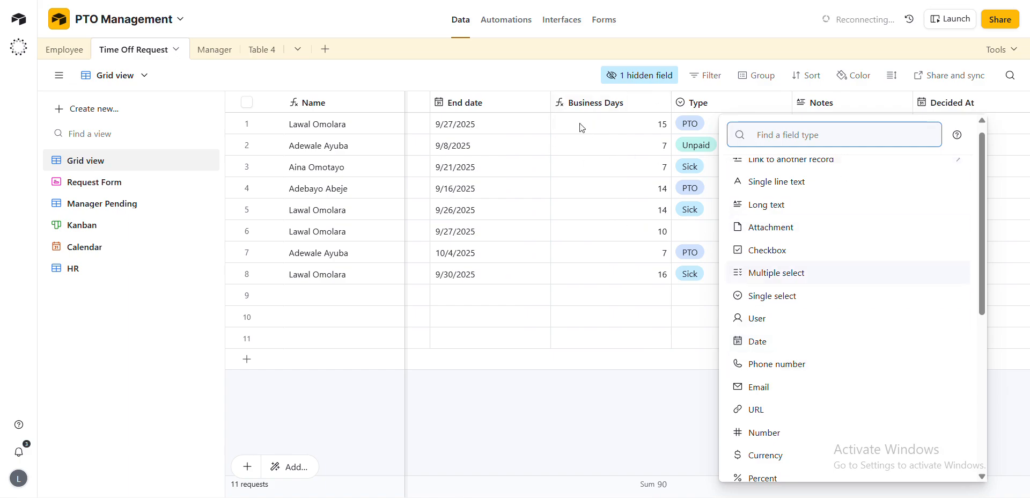
{"action": "scroll", "coordinate": [577, 278], "scroll_direction": "right", "scroll_amount": 3}
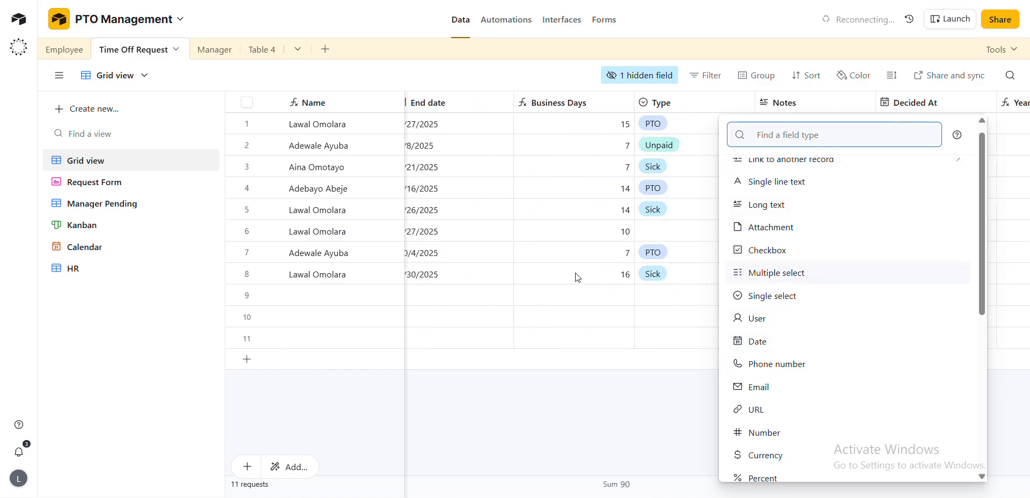
{"action": "scroll", "coordinate": [851, 427], "scroll_direction": "down", "scroll_amount": 2}
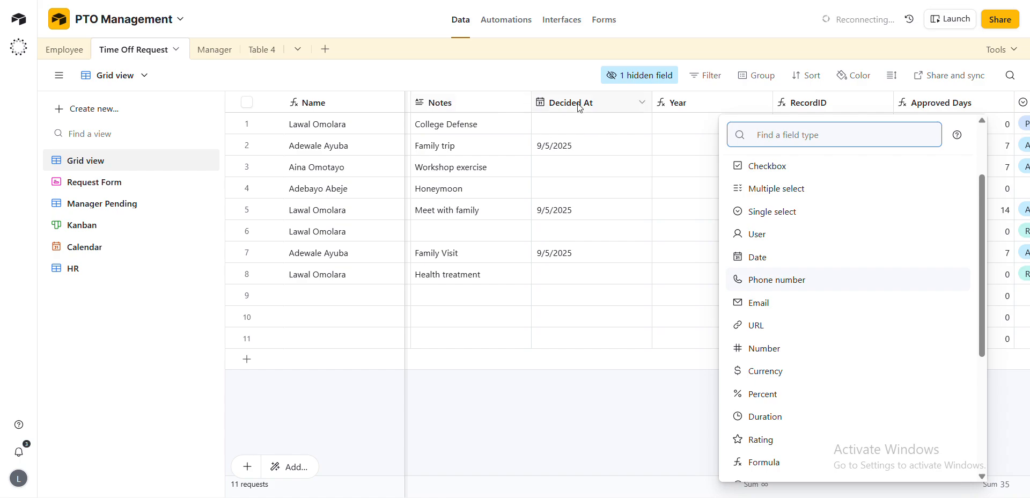
{"action": "scroll", "coordinate": [674, 178], "scroll_direction": "right", "scroll_amount": 5}
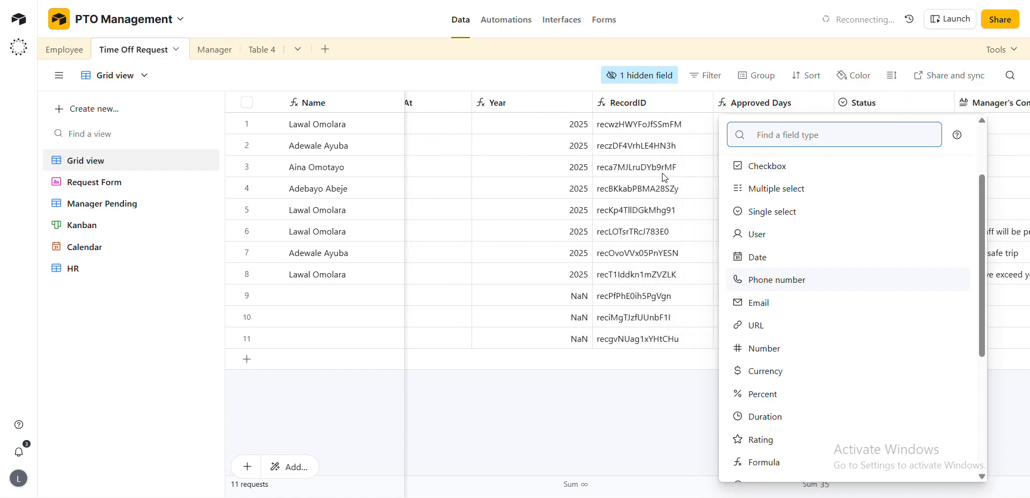
{"action": "scroll", "coordinate": [570, 135], "scroll_direction": "right", "scroll_amount": 5}
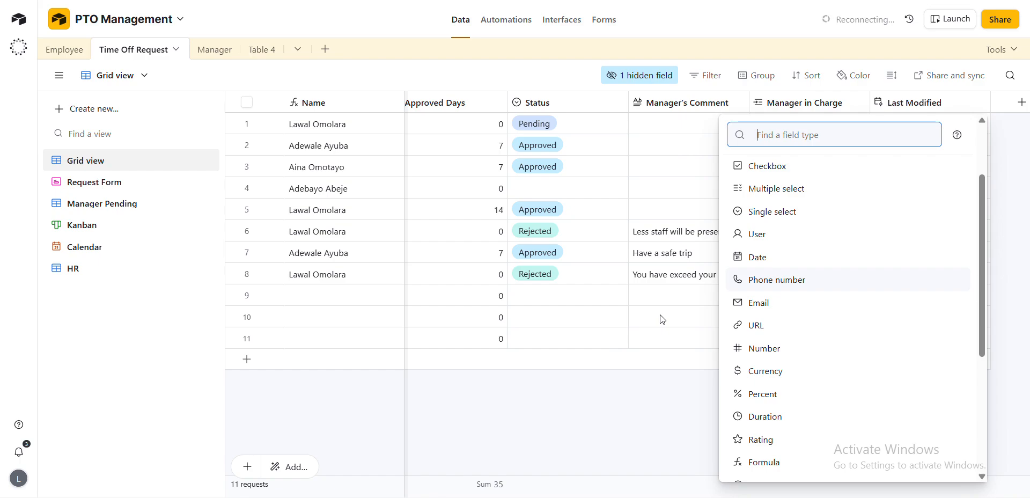
Discard the unfinished new field in the Time Off Request table
{"action": "left_click", "coordinate": [626, 391]}
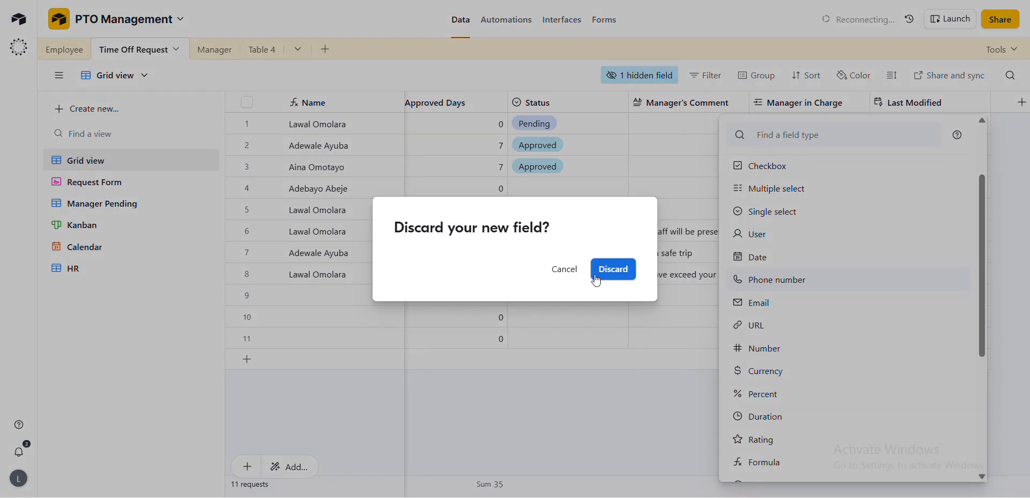
{"action": "left_click", "coordinate": [569, 270]}
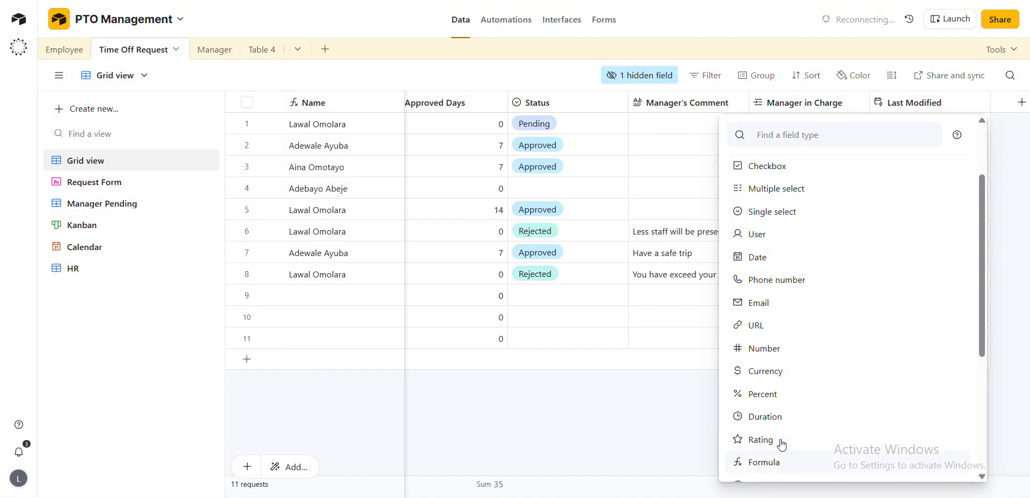
{"action": "left_click", "coordinate": [612, 465]}
{"action": "left_click", "coordinate": [612, 271]}
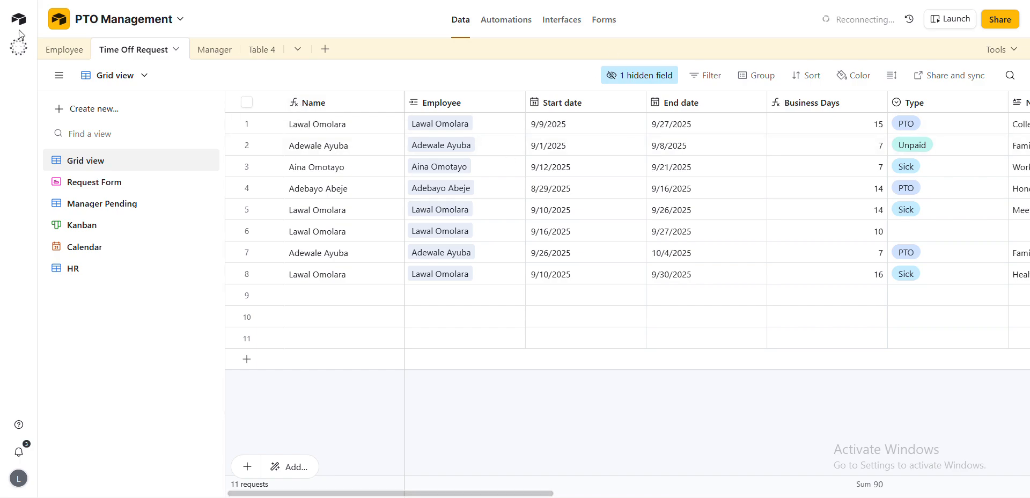
Open the Employee table and review its fields, from Name and Manager 2 through PTO Quota and Balance
{"action": "left_click", "coordinate": [66, 53]}
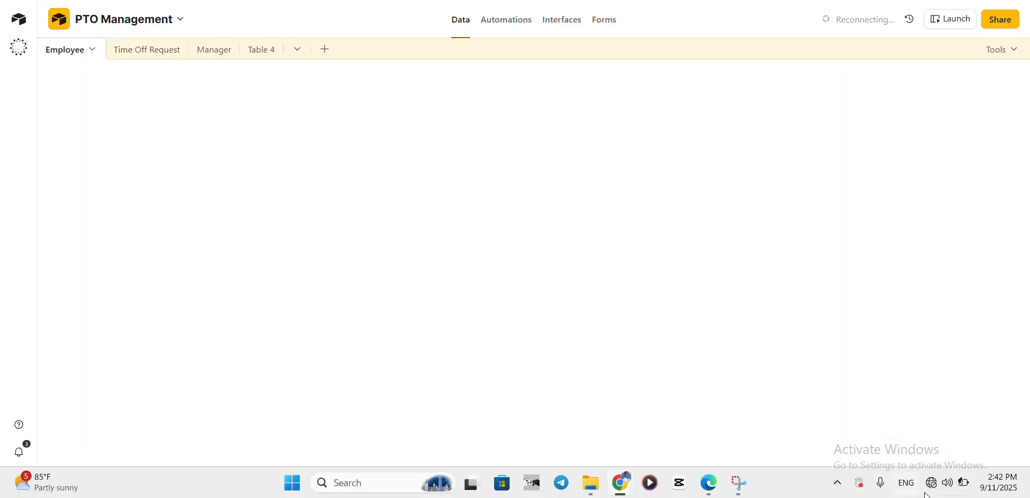
{"action": "mouse_move", "coordinate": [965, 486]}
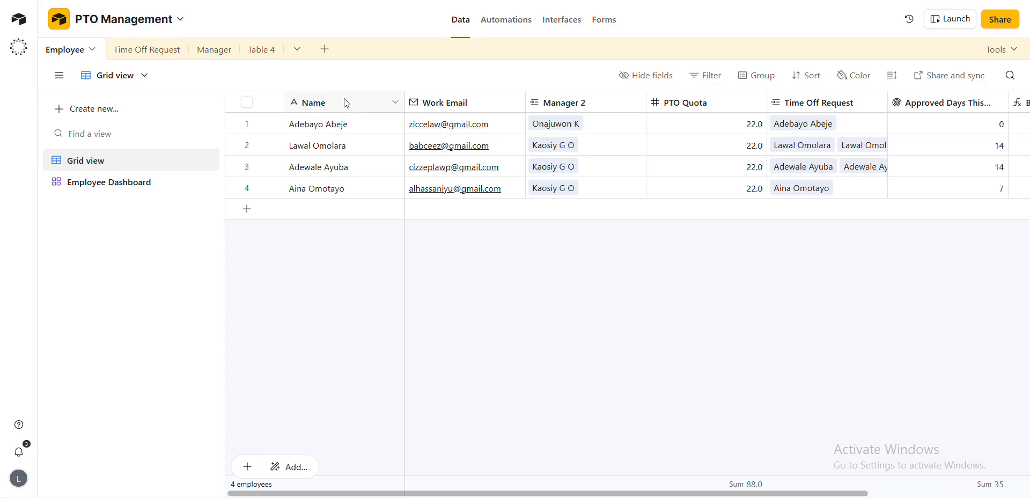
{"action": "left_click", "coordinate": [328, 109]}
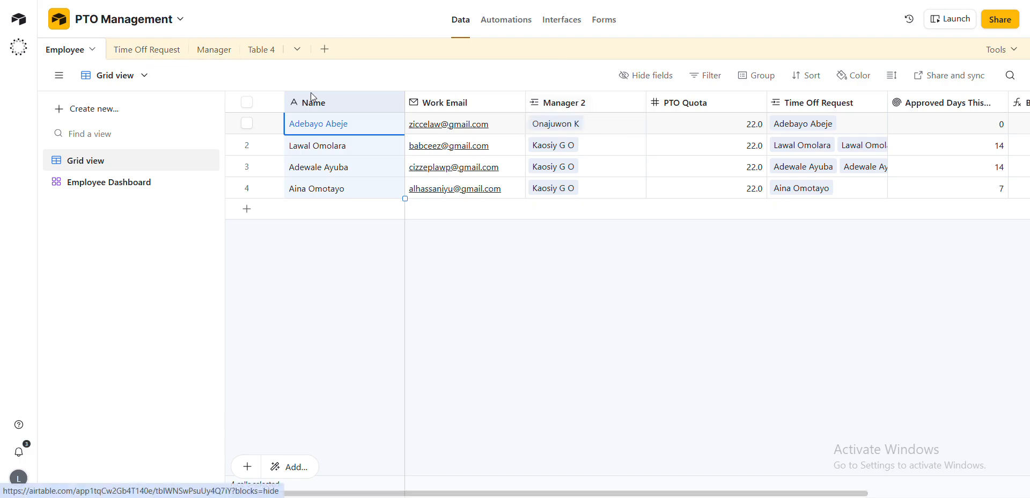
{"action": "scroll", "coordinate": [594, 181], "scroll_direction": "right", "scroll_amount": 3}
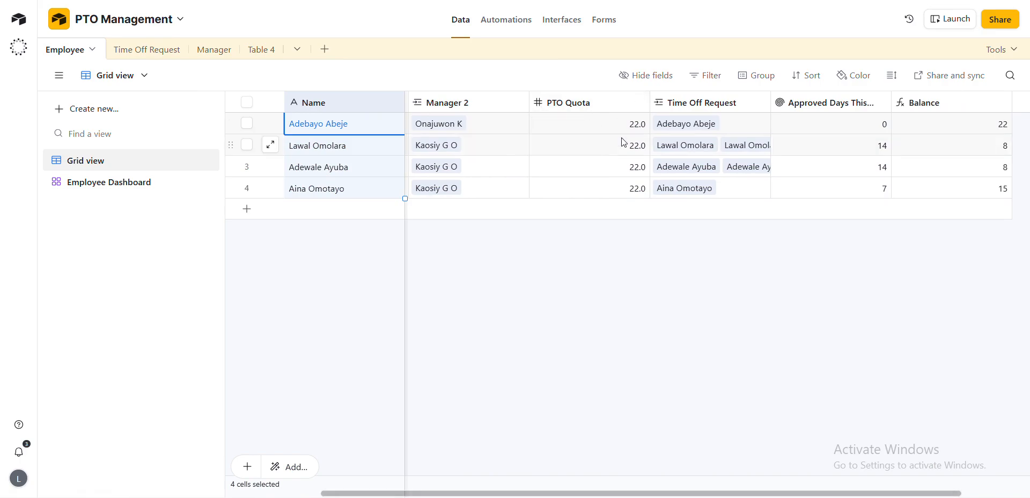
Open the configuration of the Approved Days This Year field in the Employee table
{"action": "scroll", "coordinate": [515, 155], "scroll_direction": "left", "scroll_amount": 2}
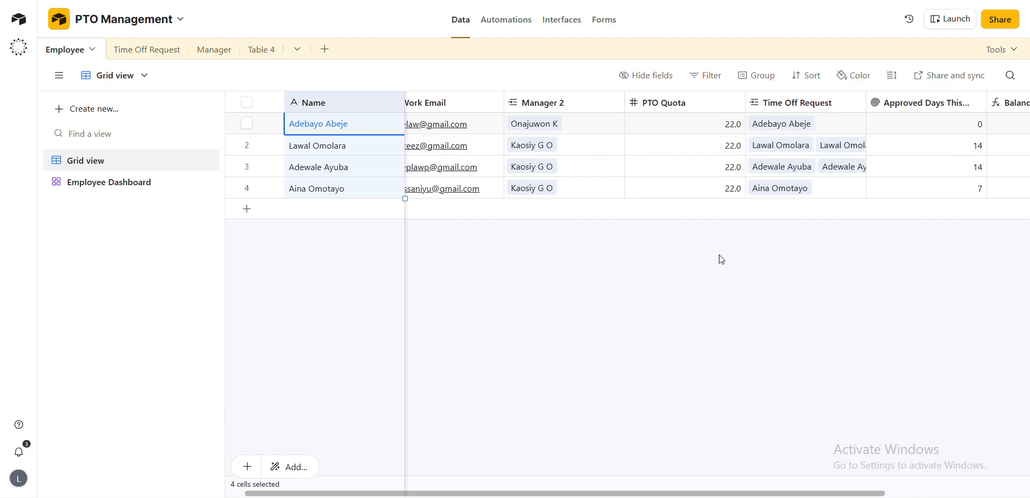
{"action": "scroll", "coordinate": [795, 110], "scroll_direction": "right", "scroll_amount": 3}
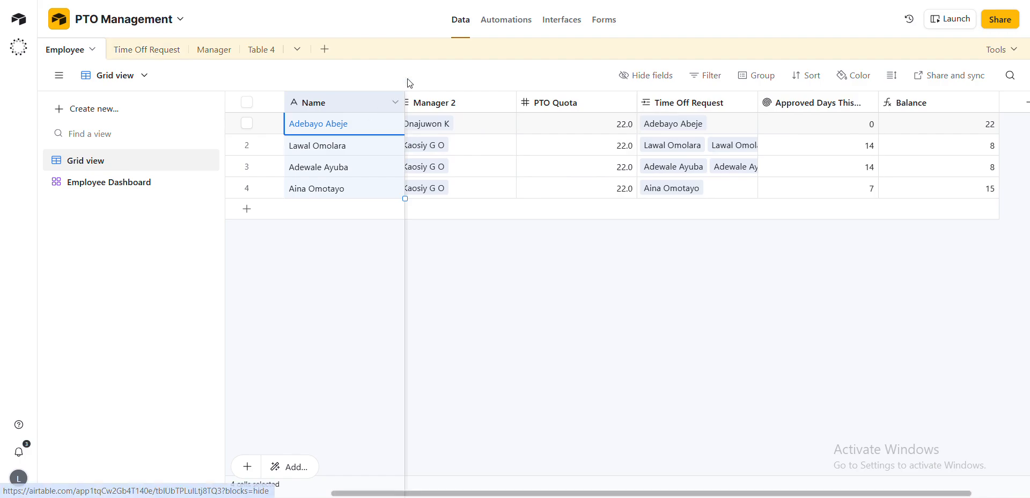
{"action": "scroll", "coordinate": [766, 153], "scroll_direction": "right", "scroll_amount": 2}
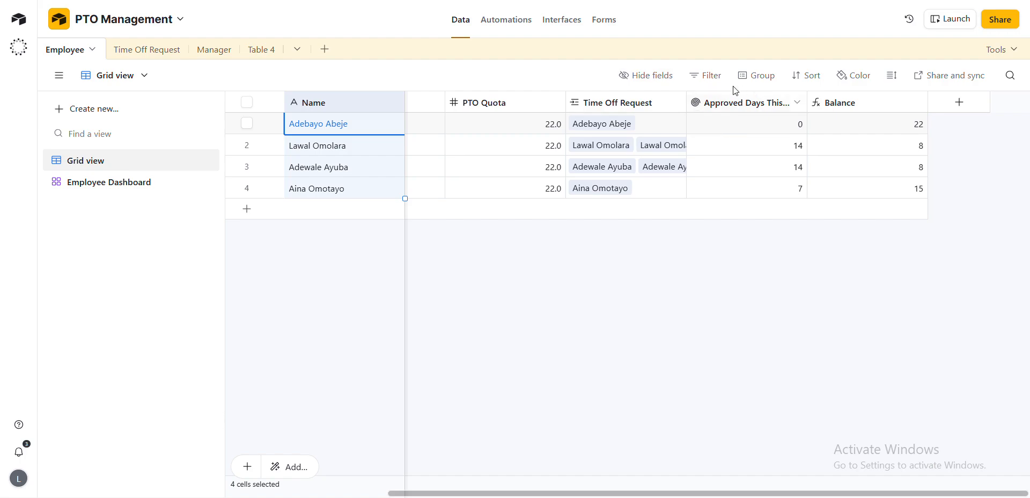
{"action": "left_click", "coordinate": [727, 103]}
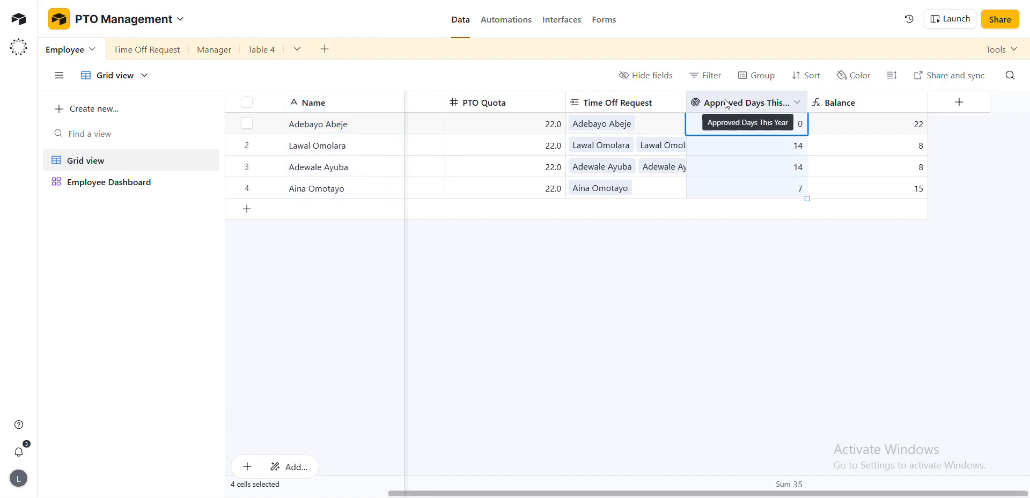
{"action": "left_click", "coordinate": [798, 104]}
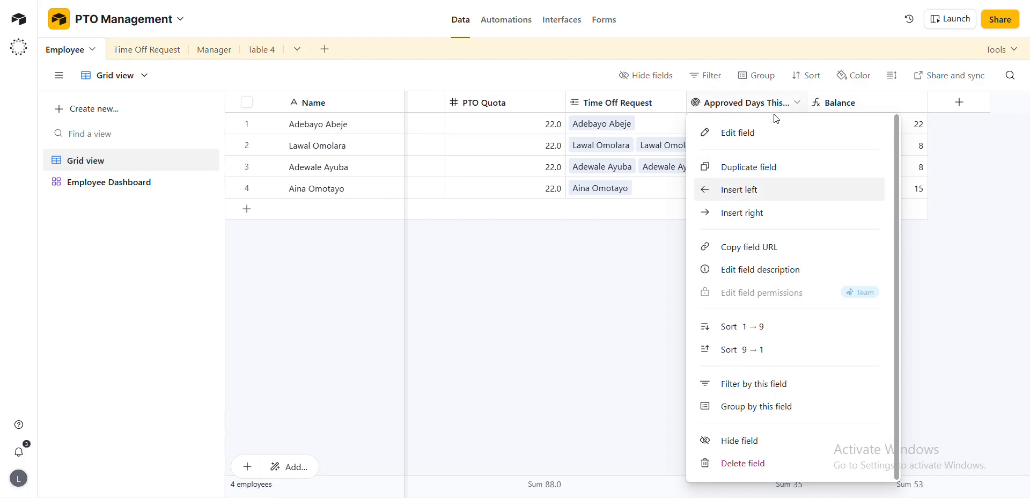
{"action": "left_click", "coordinate": [761, 135]}
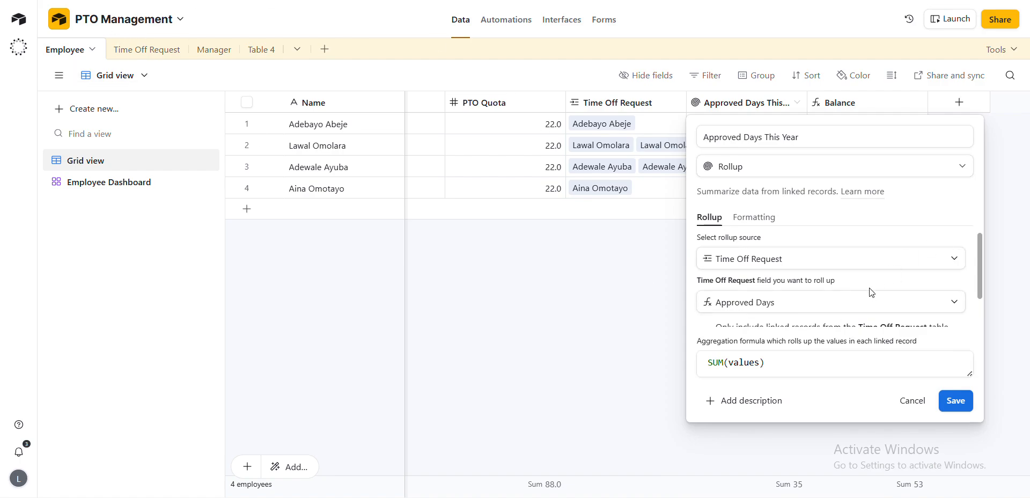
Review the field's rollup source, rolled-up field, record options and aggregation formula, and save it without changes
{"action": "scroll", "coordinate": [871, 292], "scroll_direction": "down", "scroll_amount": 1}
{"action": "scroll", "coordinate": [871, 292], "scroll_direction": "down", "scroll_amount": 1}
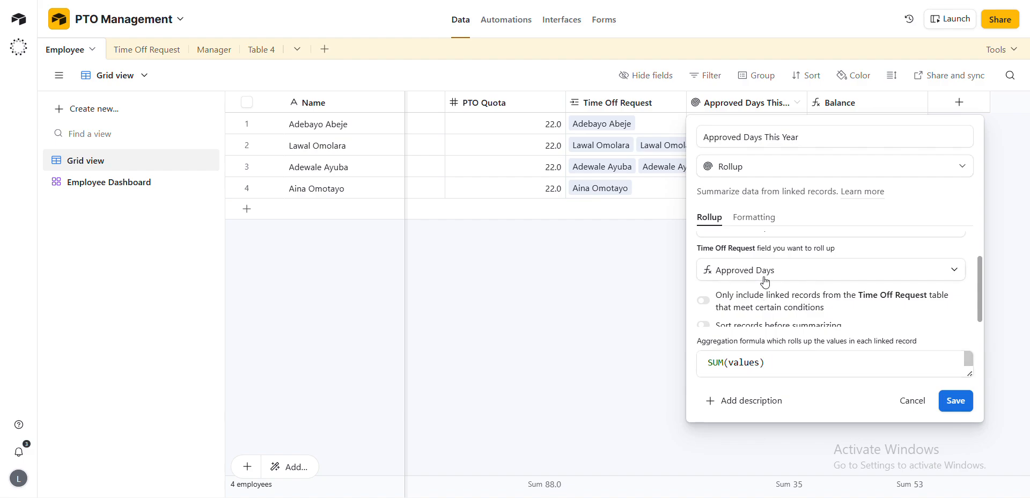
{"action": "scroll", "coordinate": [762, 279], "scroll_direction": "down", "scroll_amount": 1}
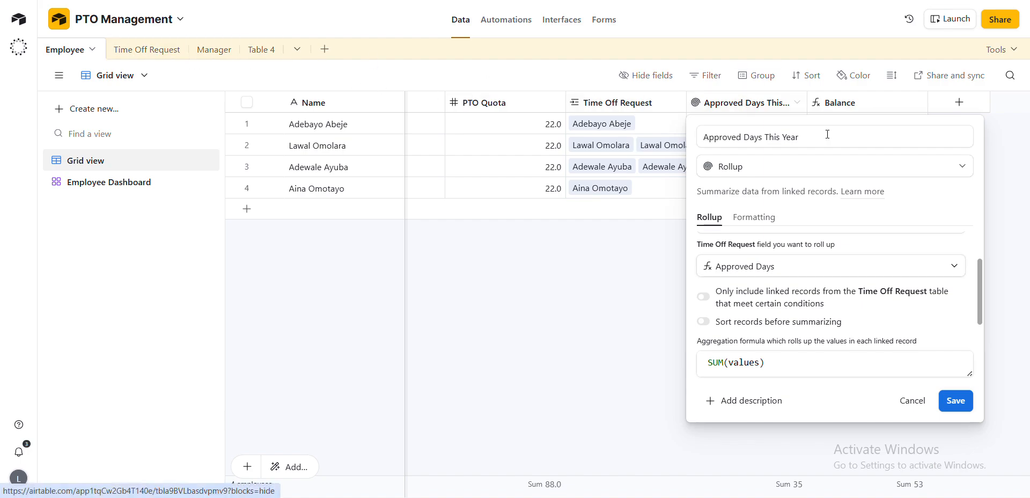
{"action": "scroll", "coordinate": [787, 248], "scroll_direction": "up", "scroll_amount": 1}
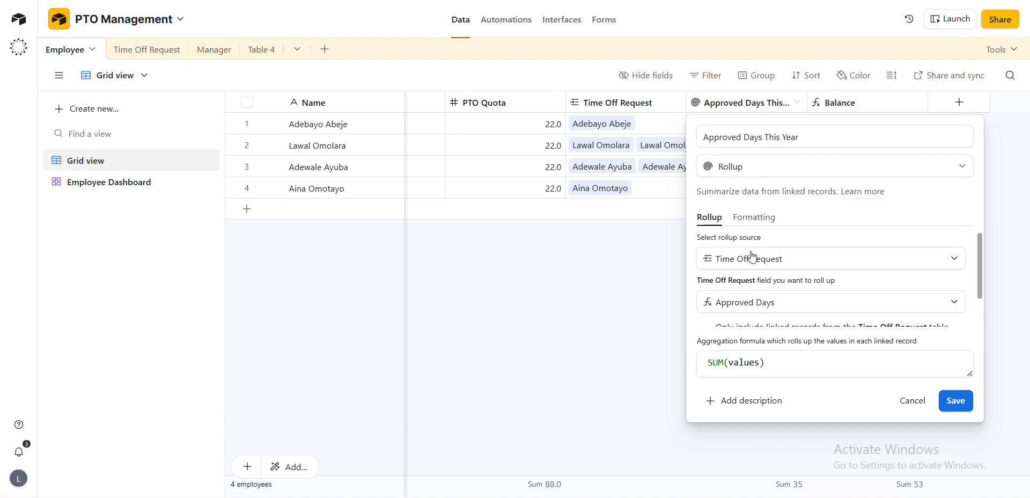
{"action": "left_click", "coordinate": [957, 402]}
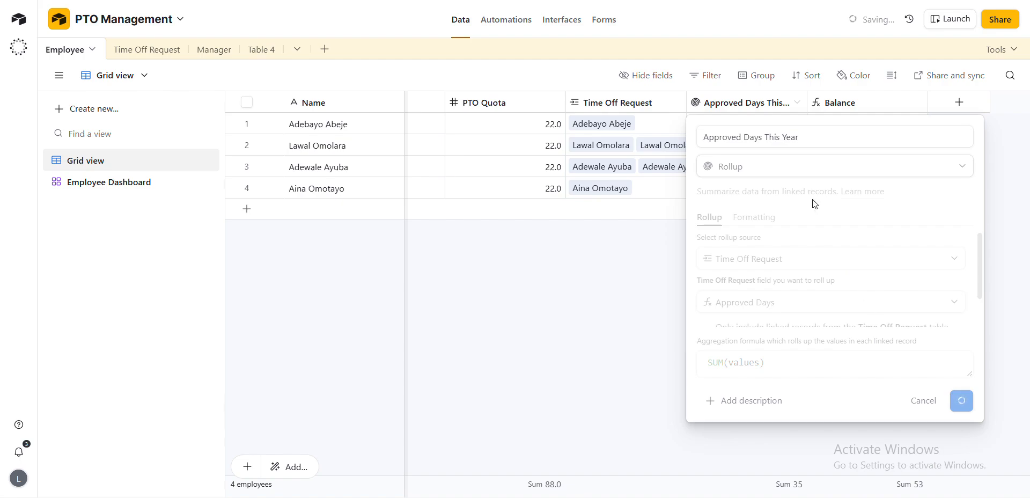
Open the Balance field's formula and begin a second line reading {PTO Quota} - appro
{"action": "left_click", "coordinate": [838, 104]}
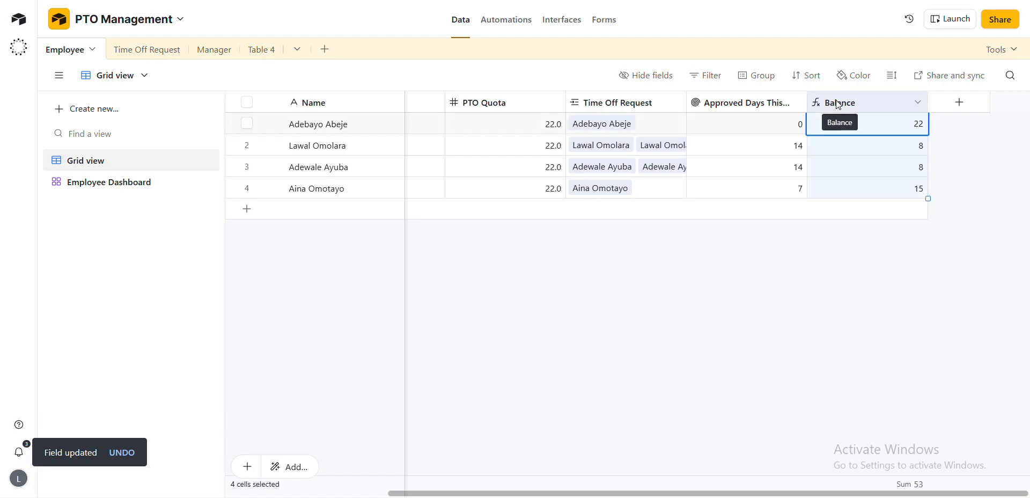
{"action": "double_click", "coordinate": [838, 105]}
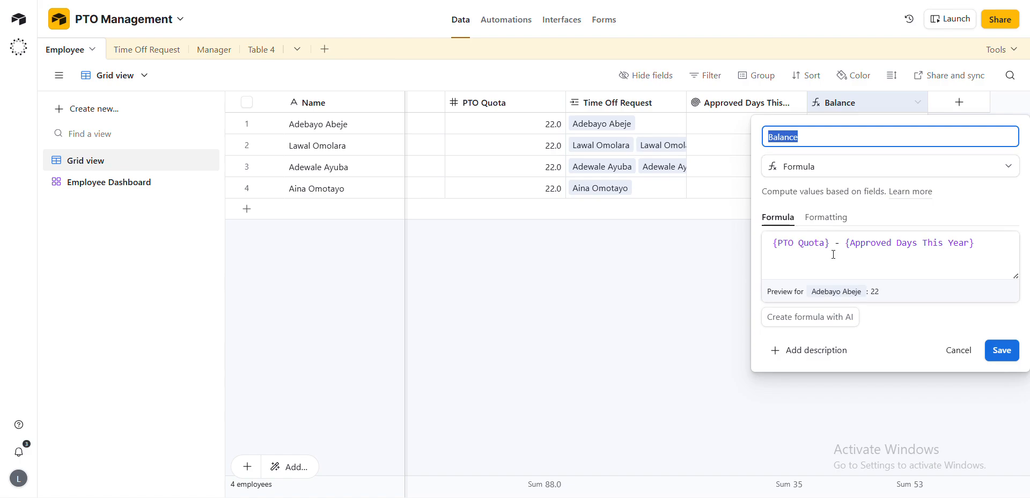
{"action": "left_click", "coordinate": [988, 257]}
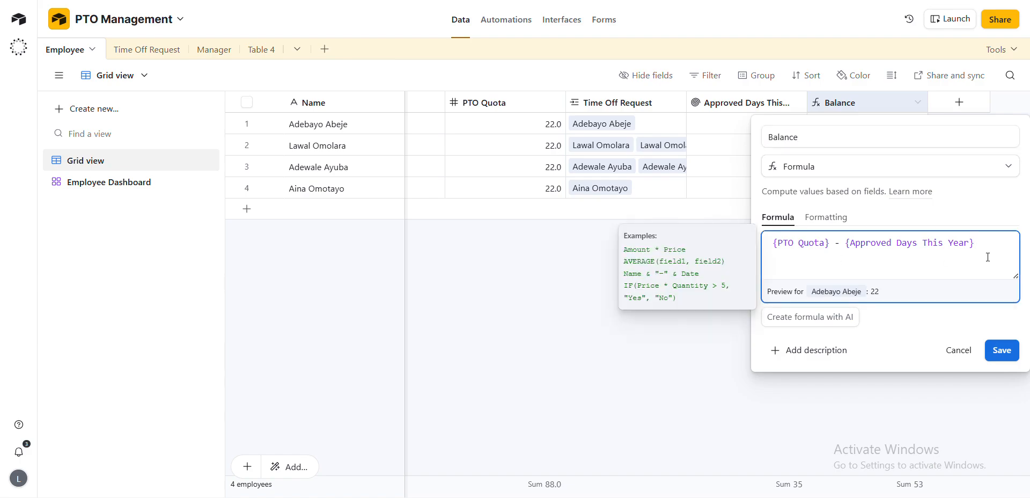
{"action": "type", "text": "pto"}
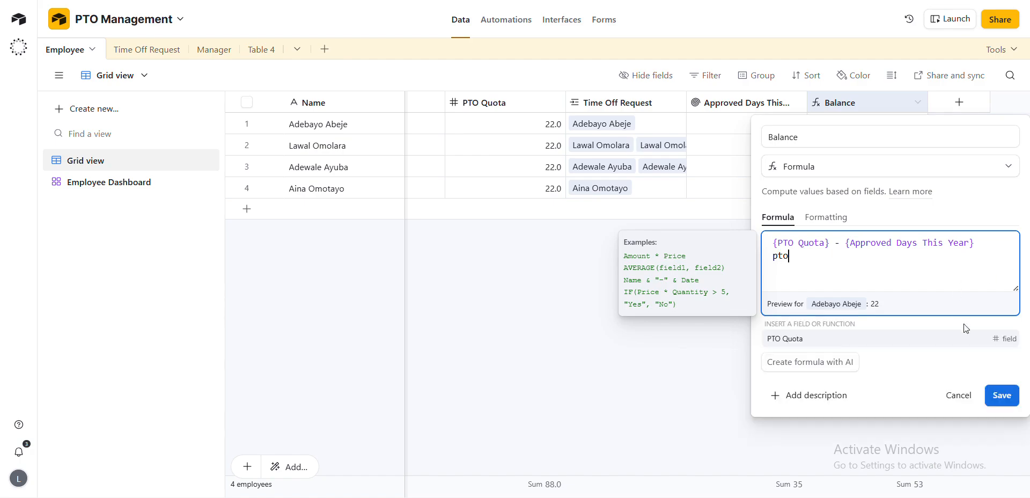
{"action": "left_click", "coordinate": [844, 339]}
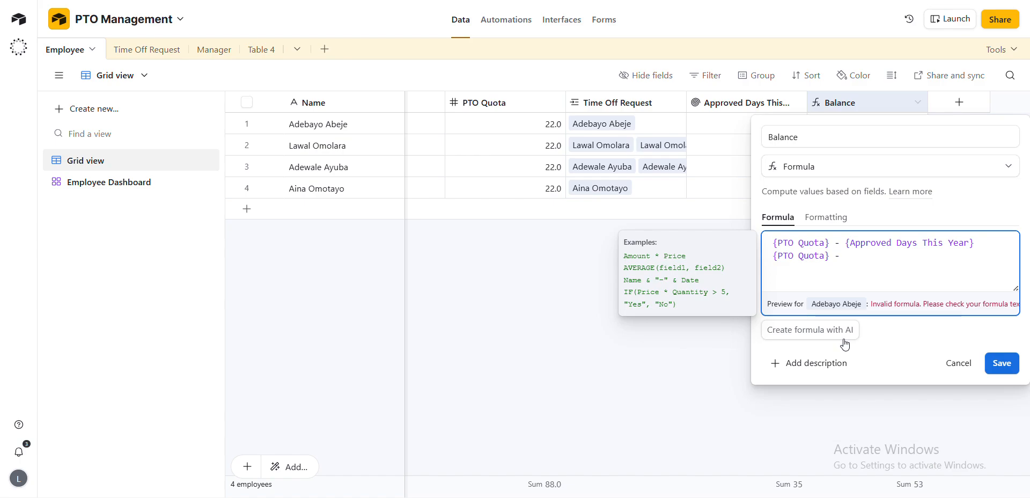
{"action": "type", "text": "- appro"}
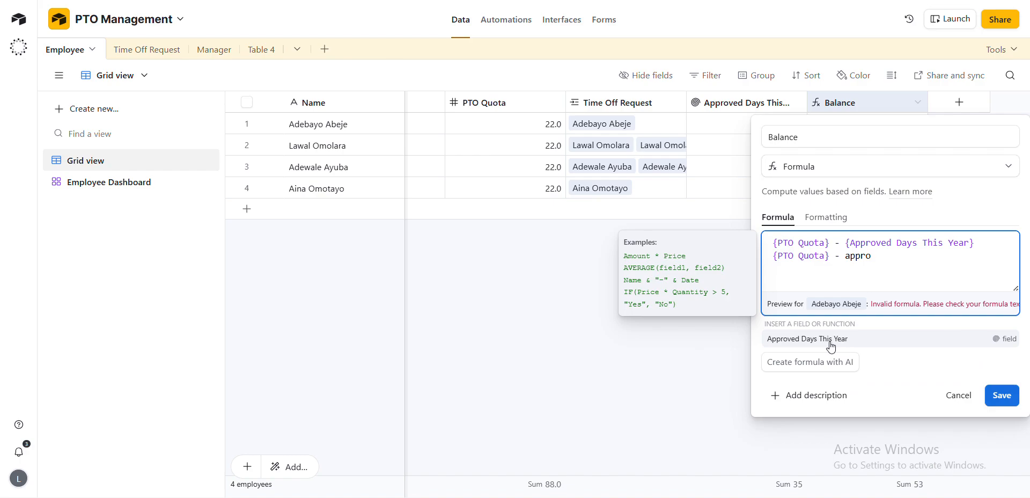
Remove the added second line from the Balance formula and discard the field edit
{"action": "key", "text": "BackSpace"}
{"action": "key", "text": "BackSpace"}
{"action": "key", "text": "BackSpace"}
{"action": "key", "text": "BackSpace"}
{"action": "key", "text": "BackSpace"}
{"action": "key", "text": "BackSpace"}
{"action": "key", "text": "BackSpace"}
{"action": "key", "text": "BackSpace"}
{"action": "key", "text": "BackSpace"}
{"action": "key", "text": "BackSpace"}
{"action": "key", "text": "BackSpace"}
{"action": "key", "text": "BackSpace"}
{"action": "key", "text": "BackSpace"}
{"action": "key", "text": "BackSpace"}
{"action": "key", "text": "BackSpace"}
{"action": "key", "text": "BackSpace"}
{"action": "key", "text": "BackSpace"}
{"action": "key", "text": "BackSpace"}
{"action": "key", "text": "BackSpace"}
{"action": "key", "text": "BackSpace"}
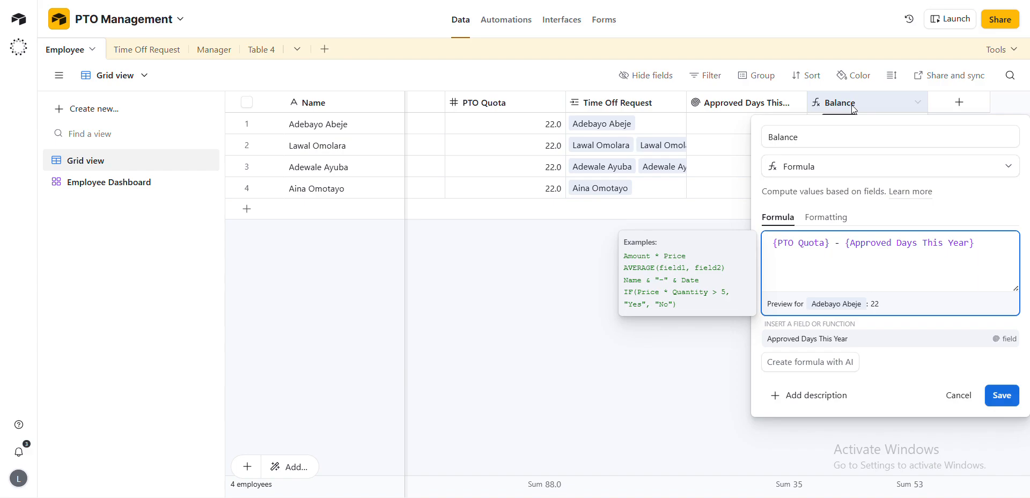
{"action": "left_click", "coordinate": [664, 371]}
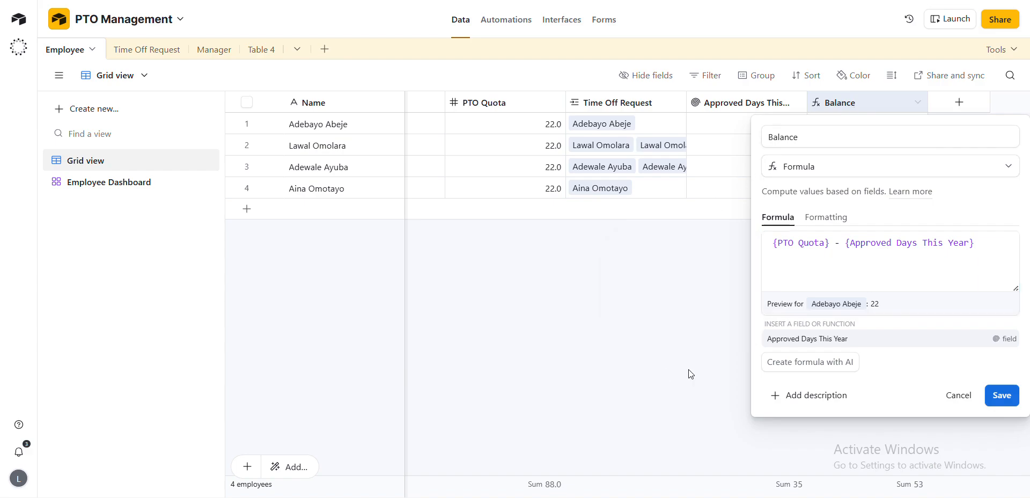
{"action": "left_click", "coordinate": [958, 395]}
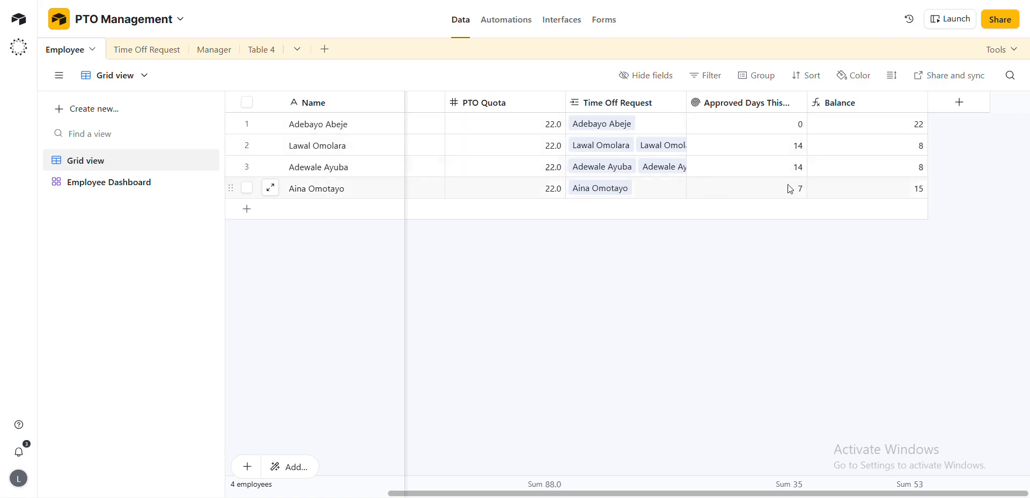
Open the first employee's linked time off request, review its fields from Employee to Manager in Charge, and close it
{"action": "scroll", "coordinate": [584, 220], "scroll_direction": "left", "scroll_amount": 5}
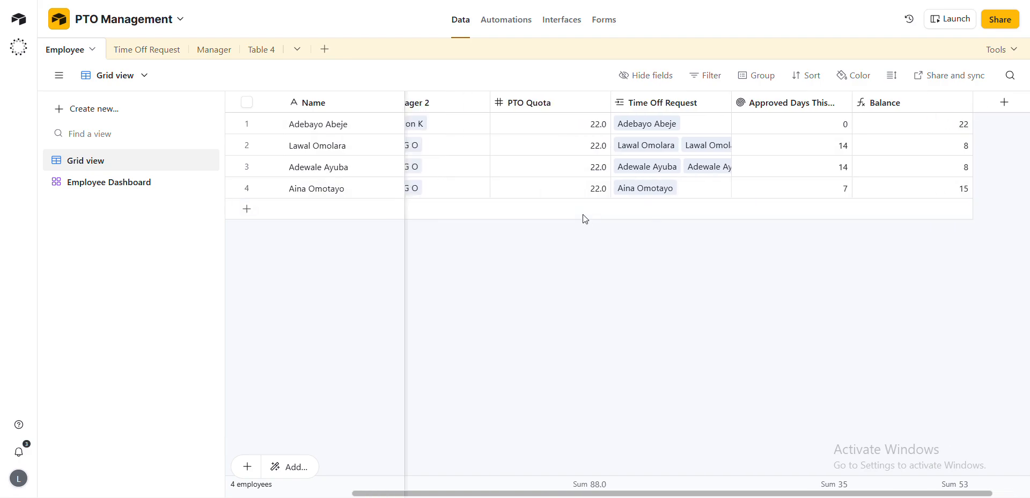
{"action": "scroll", "coordinate": [584, 220], "scroll_direction": "right", "scroll_amount": 2}
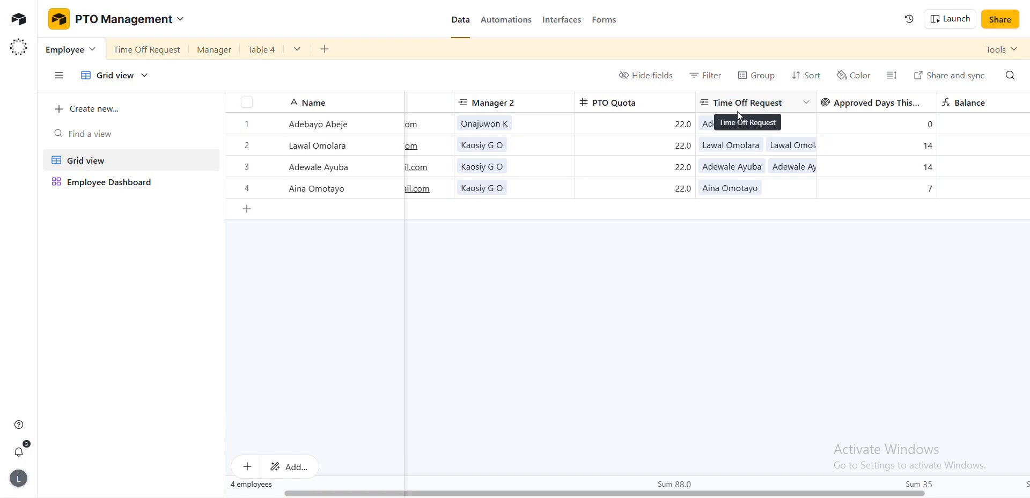
{"action": "scroll", "coordinate": [492, 115], "scroll_direction": "left", "scroll_amount": 2}
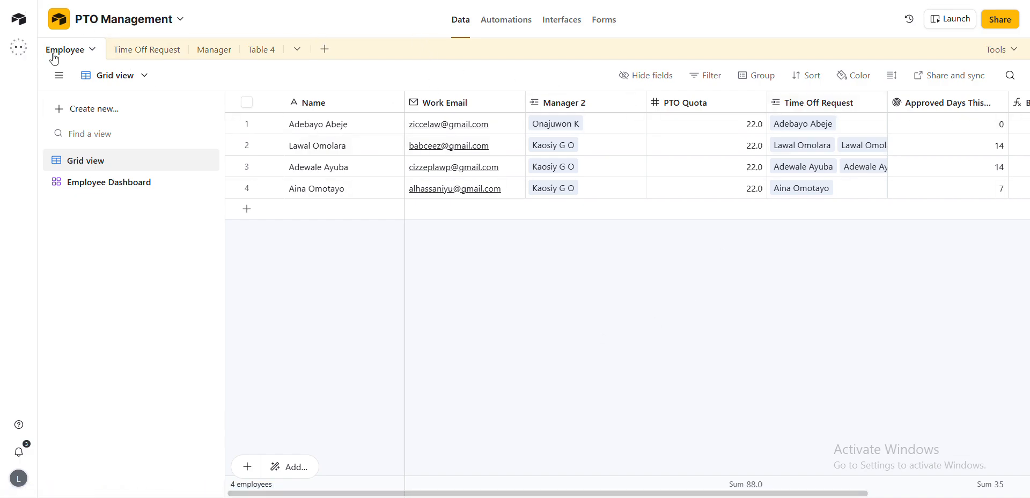
{"action": "left_click", "coordinate": [805, 126]}
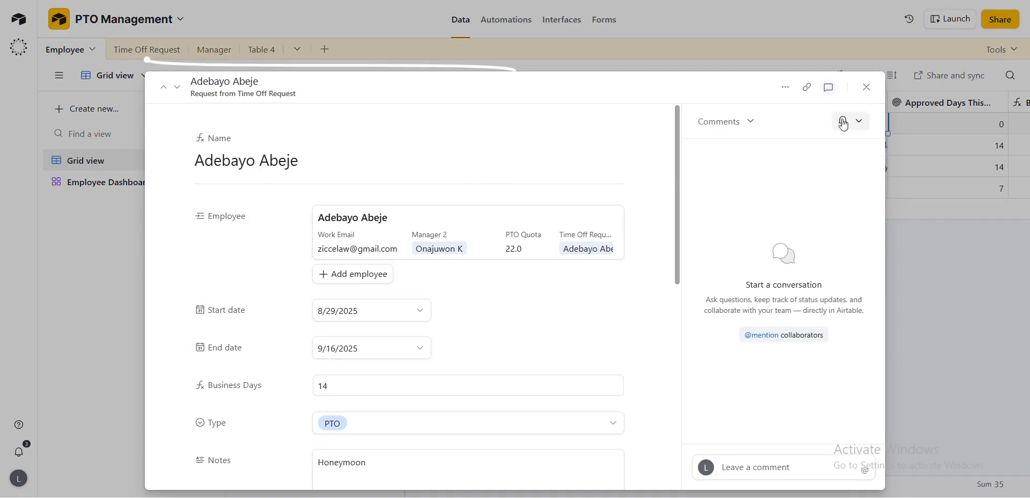
{"action": "scroll", "coordinate": [265, 262], "scroll_direction": "down", "scroll_amount": 1}
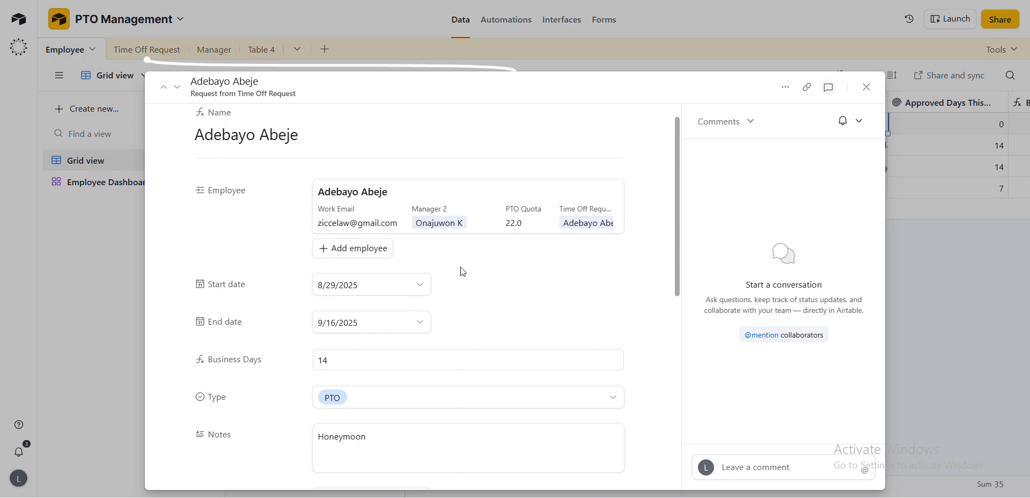
{"action": "scroll", "coordinate": [488, 279], "scroll_direction": "down", "scroll_amount": 1}
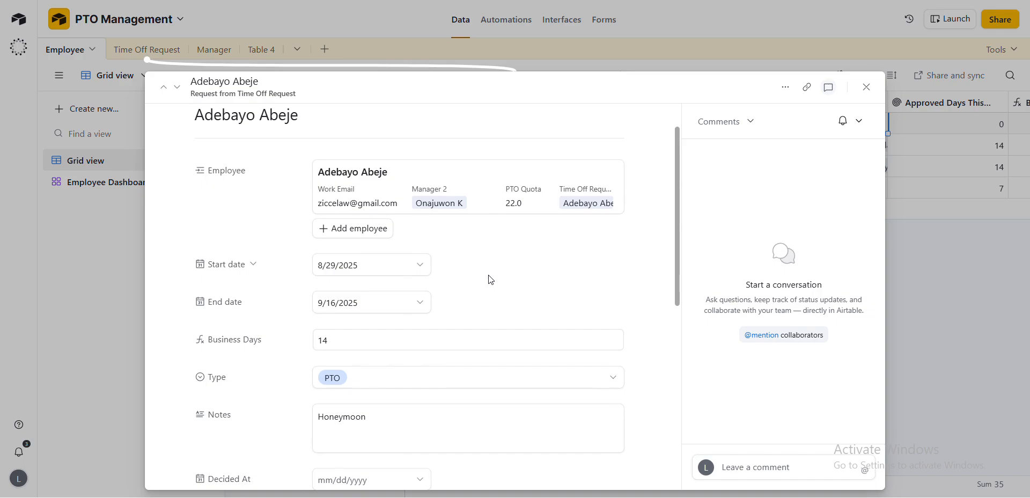
{"action": "scroll", "coordinate": [491, 279], "scroll_direction": "down", "scroll_amount": 2}
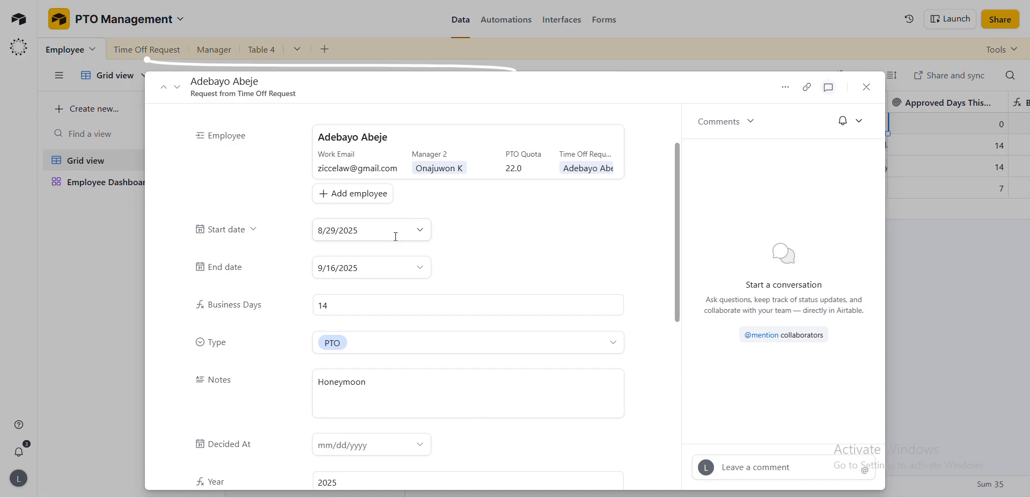
{"action": "scroll", "coordinate": [407, 285], "scroll_direction": "down", "scroll_amount": 1}
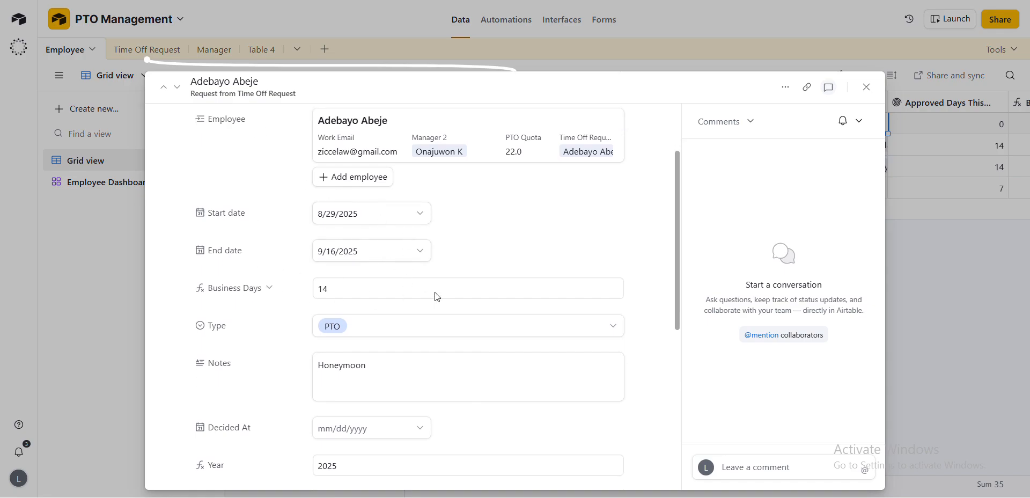
{"action": "scroll", "coordinate": [394, 274], "scroll_direction": "down", "scroll_amount": 5}
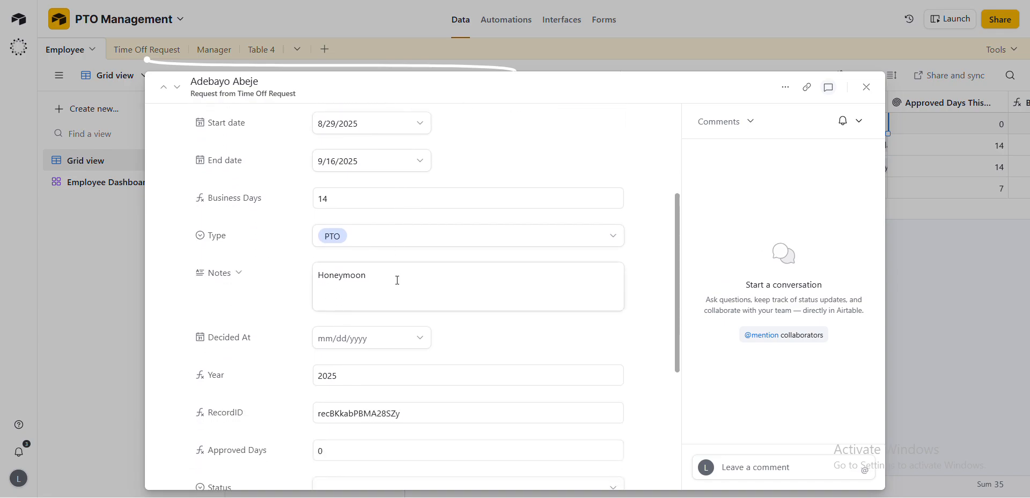
{"action": "scroll", "coordinate": [397, 280], "scroll_direction": "down", "scroll_amount": 1}
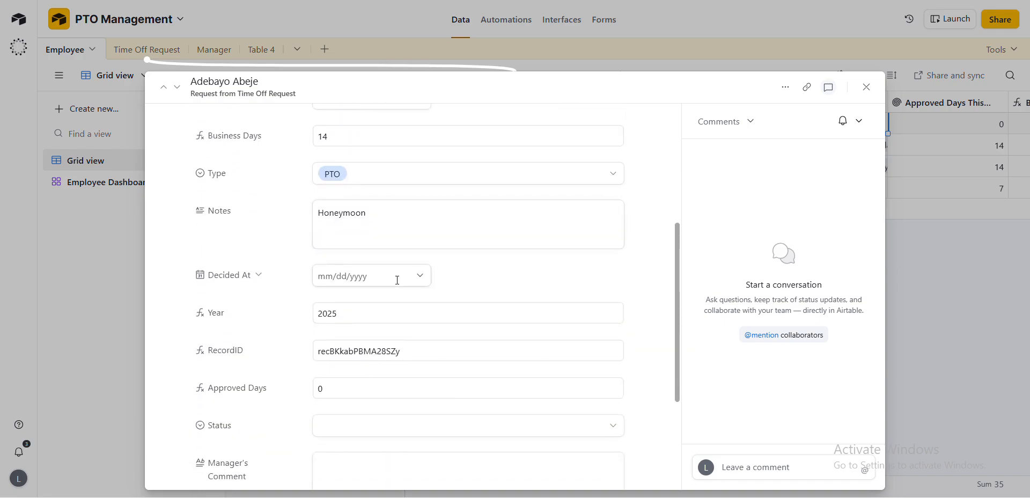
{"action": "scroll", "coordinate": [419, 333], "scroll_direction": "down", "scroll_amount": 3}
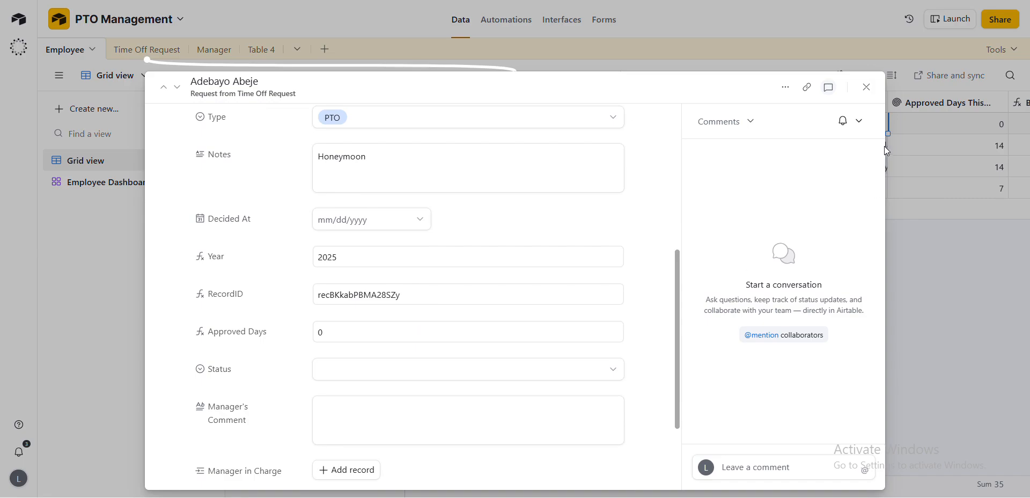
{"action": "left_click", "coordinate": [865, 87]}
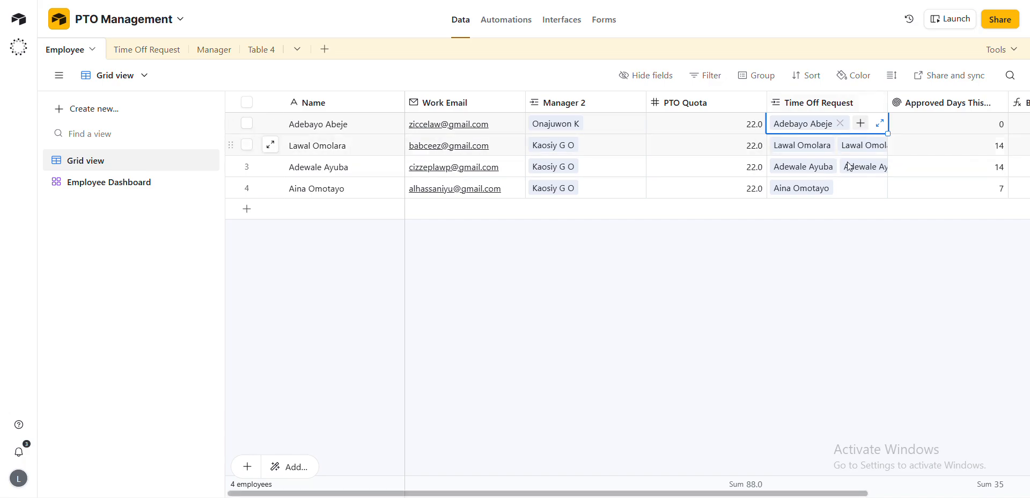
Open the picker for linking time off requests to the fourth employee, retry it once, and close it without linking anything
{"action": "left_click", "coordinate": [866, 232]}
{"action": "left_click", "coordinate": [861, 191]}
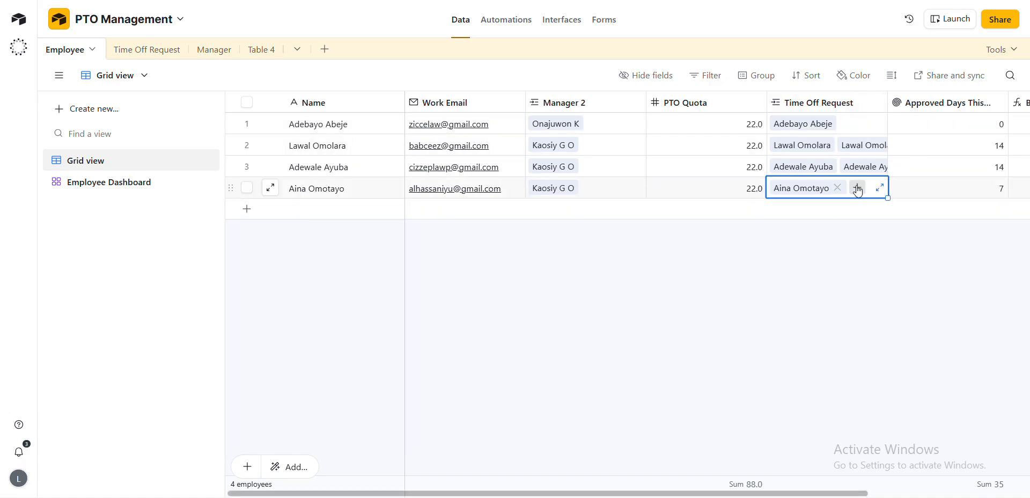
{"action": "left_click", "coordinate": [858, 188]}
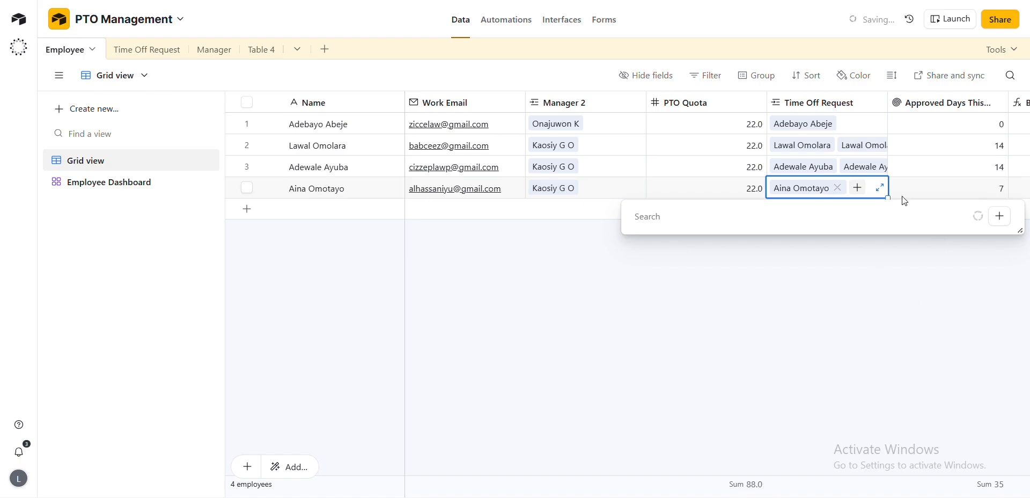
{"action": "mouse_move", "coordinate": [787, 497]}
{"action": "left_click", "coordinate": [858, 192]}
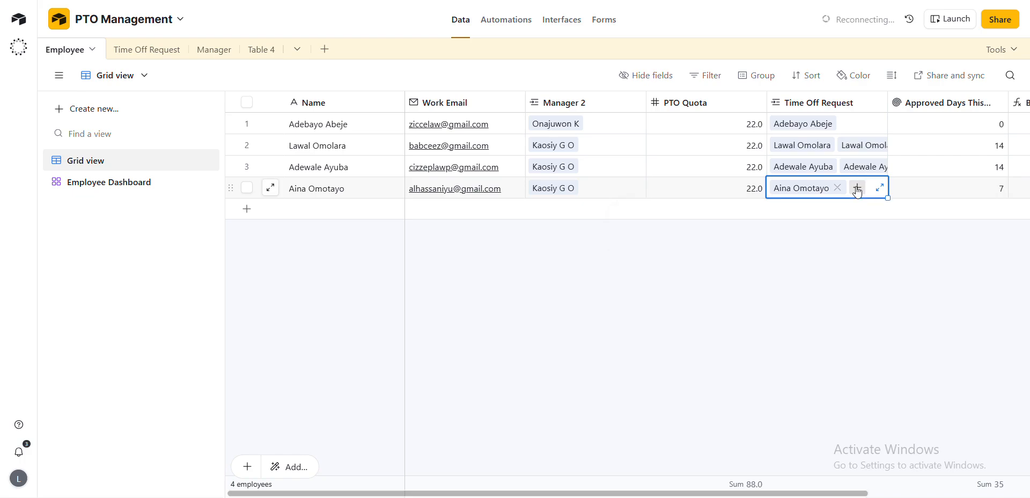
{"action": "left_click", "coordinate": [858, 192]}
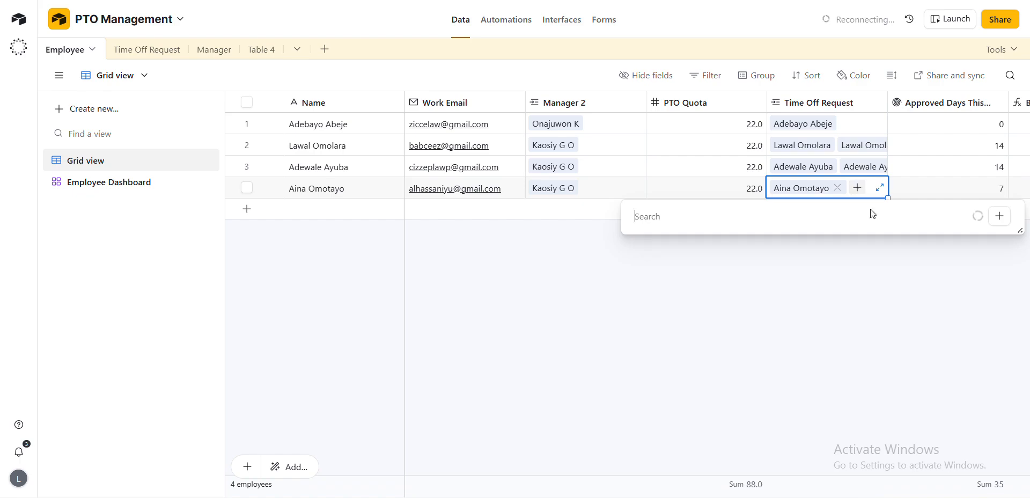
{"action": "left_click", "coordinate": [863, 353]}
Examine the Employee table's fields from Work Email across to Balance, comparing PTO Quota, Approved Days This Year and Balance
{"action": "scroll", "coordinate": [863, 353], "scroll_direction": "right", "scroll_amount": 4}
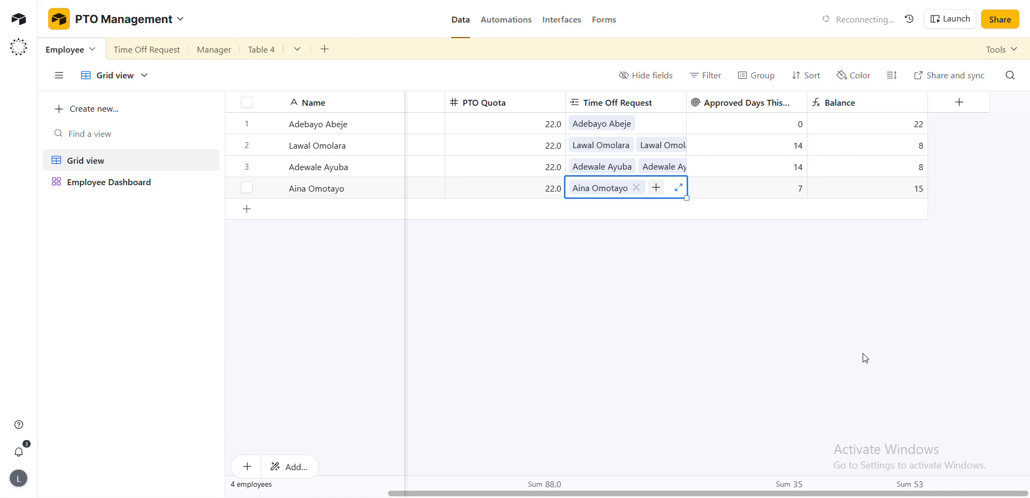
{"action": "scroll", "coordinate": [863, 353], "scroll_direction": "left", "scroll_amount": 4}
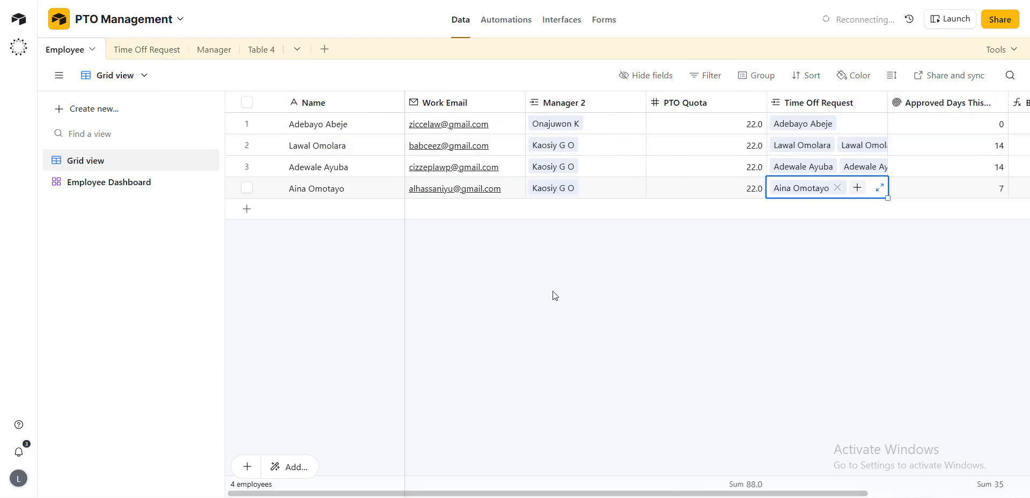
{"action": "scroll", "coordinate": [939, 191], "scroll_direction": "right", "scroll_amount": 4}
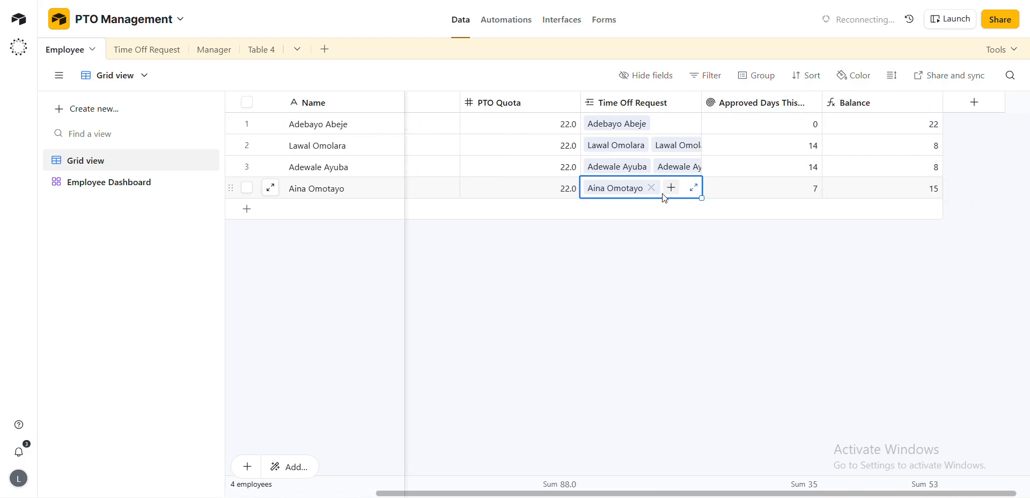
{"action": "scroll", "coordinate": [666, 192], "scroll_direction": "left", "scroll_amount": 4}
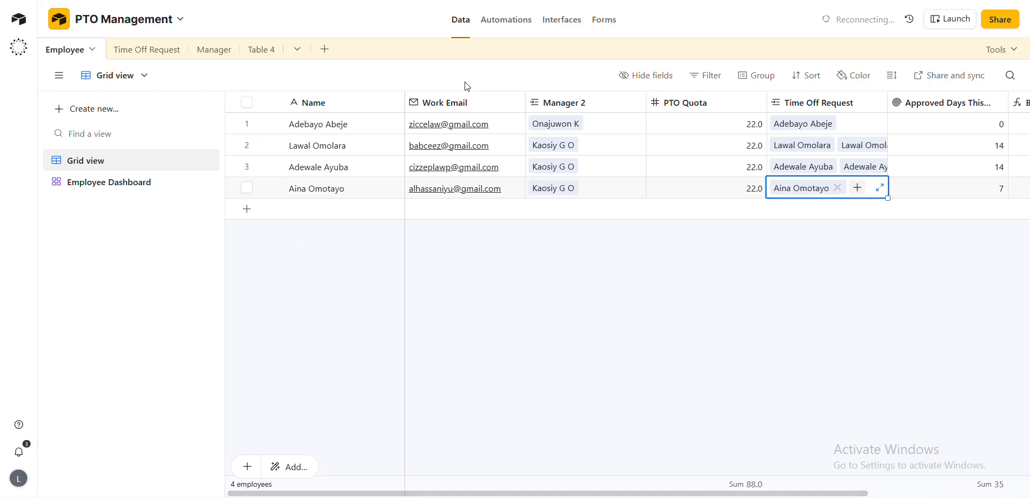
{"action": "scroll", "coordinate": [653, 215], "scroll_direction": "right", "scroll_amount": 2}
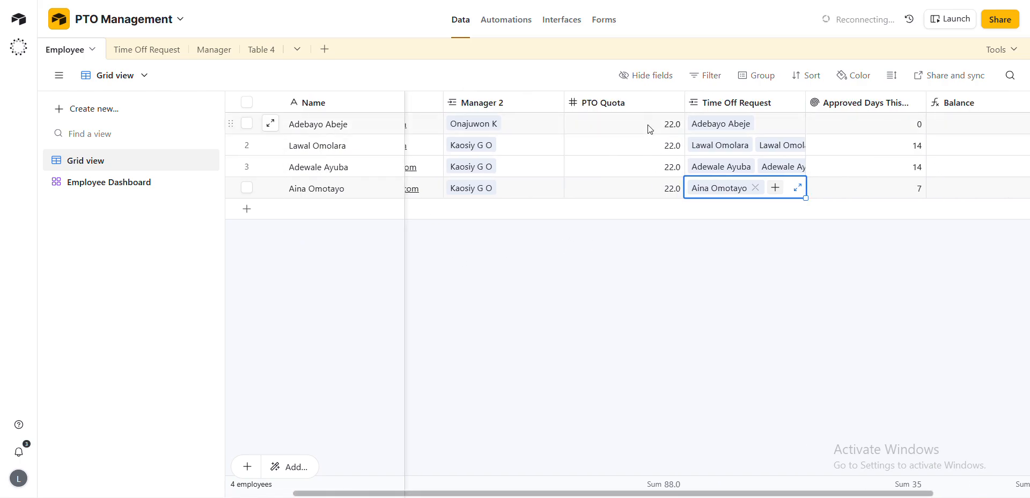
{"action": "scroll", "coordinate": [698, 223], "scroll_direction": "right", "scroll_amount": 3}
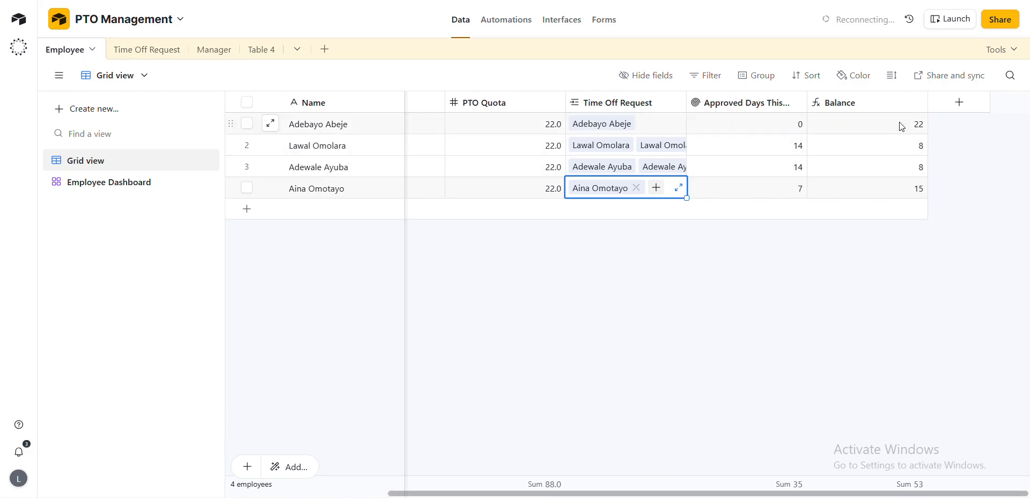
{"action": "scroll", "coordinate": [888, 248], "scroll_direction": "left", "scroll_amount": 2}
{"action": "scroll", "coordinate": [887, 248], "scroll_direction": "left", "scroll_amount": 2}
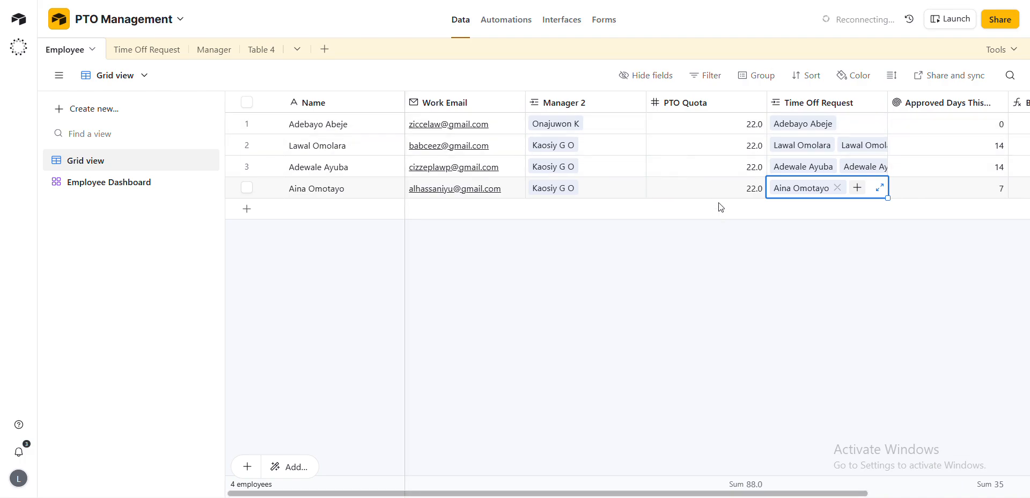
Browse the time off requests available to link to the first employee and close the list without linking any
{"action": "left_click", "coordinate": [862, 124]}
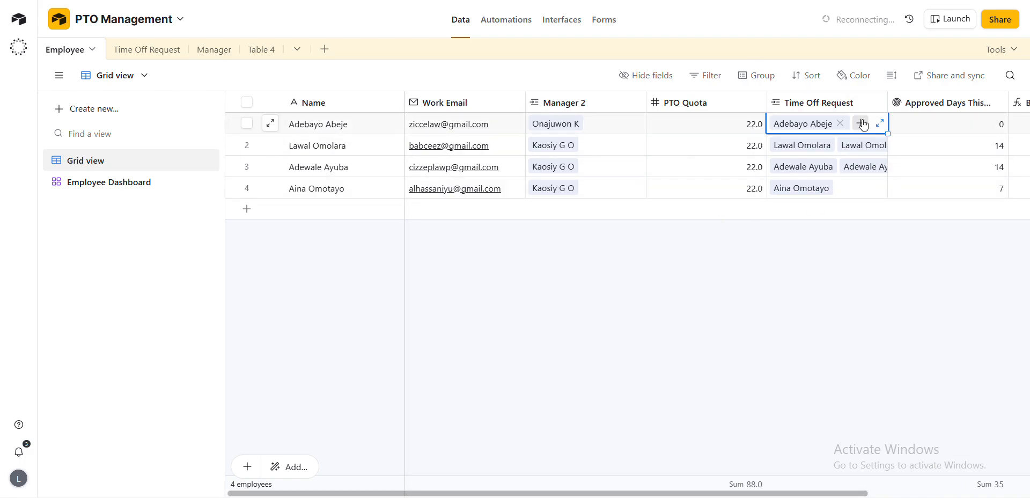
{"action": "left_click", "coordinate": [861, 123]}
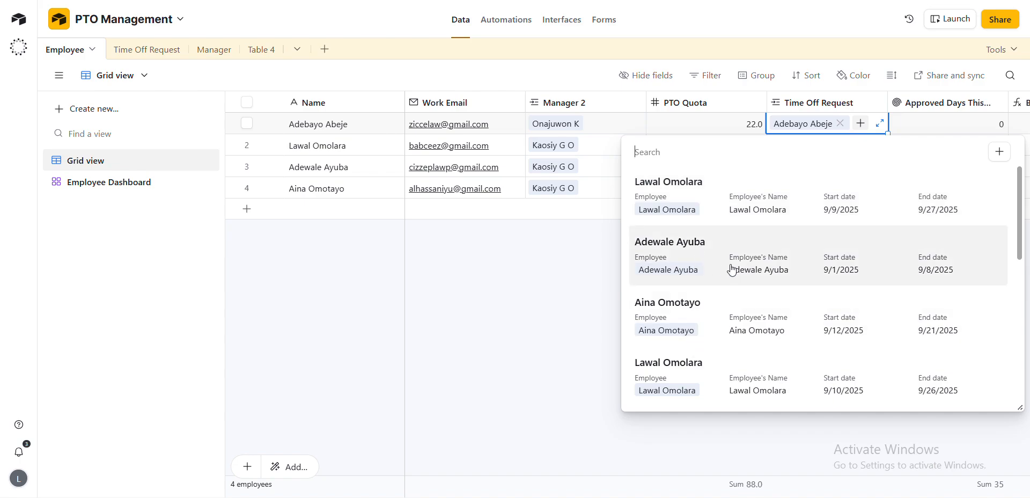
{"action": "scroll", "coordinate": [734, 270], "scroll_direction": "down", "scroll_amount": 3}
{"action": "scroll", "coordinate": [742, 272], "scroll_direction": "down", "scroll_amount": 4}
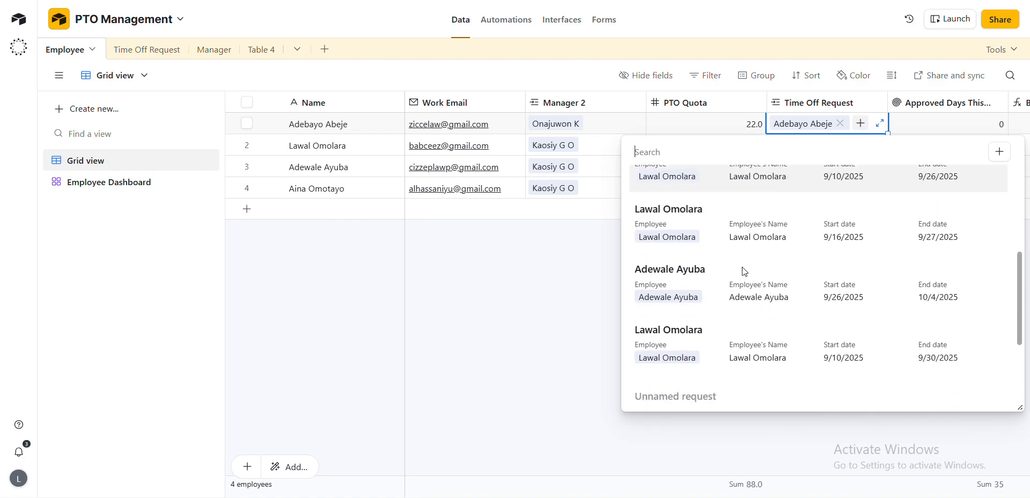
{"action": "scroll", "coordinate": [743, 273], "scroll_direction": "up", "scroll_amount": 7}
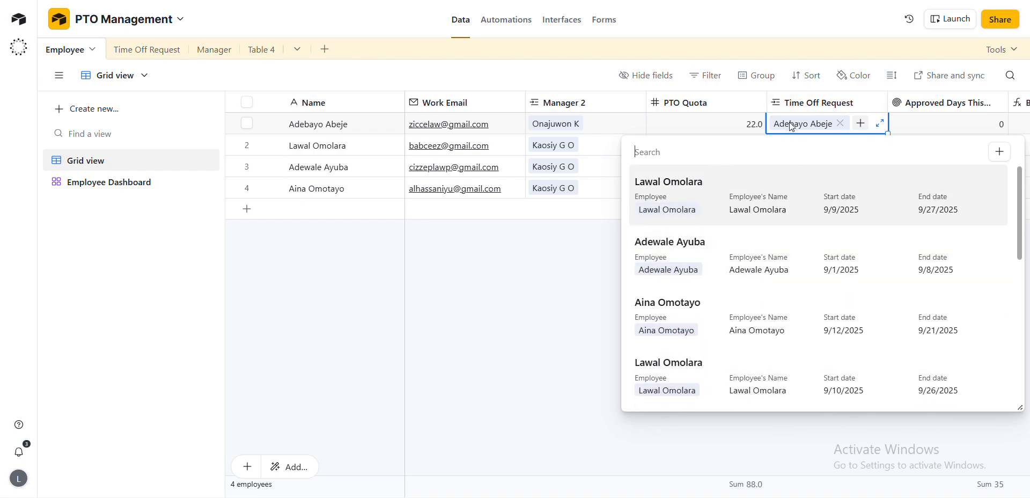
{"action": "left_click", "coordinate": [508, 346]}
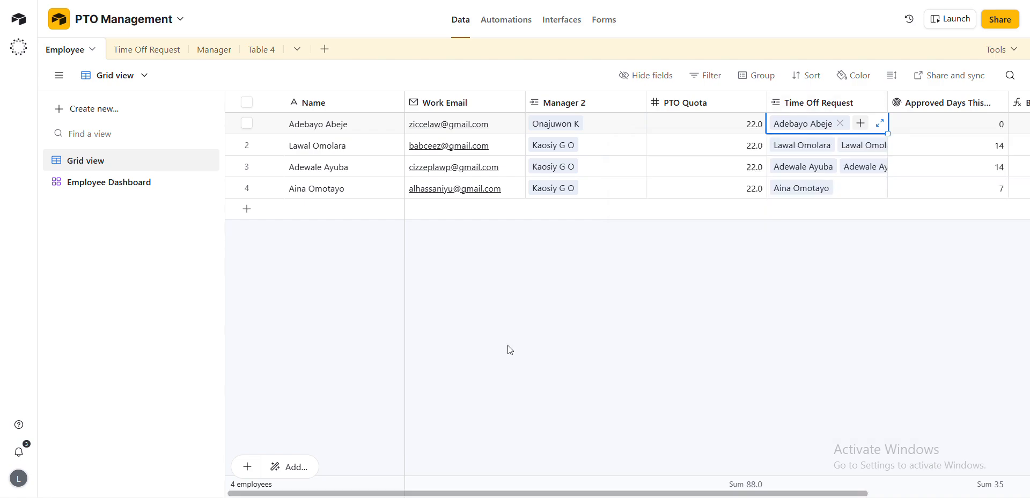
Check the second employee's linked time off requests, expand the third employee's to review their start and end dates, and close them
{"action": "left_click", "coordinate": [868, 147]}
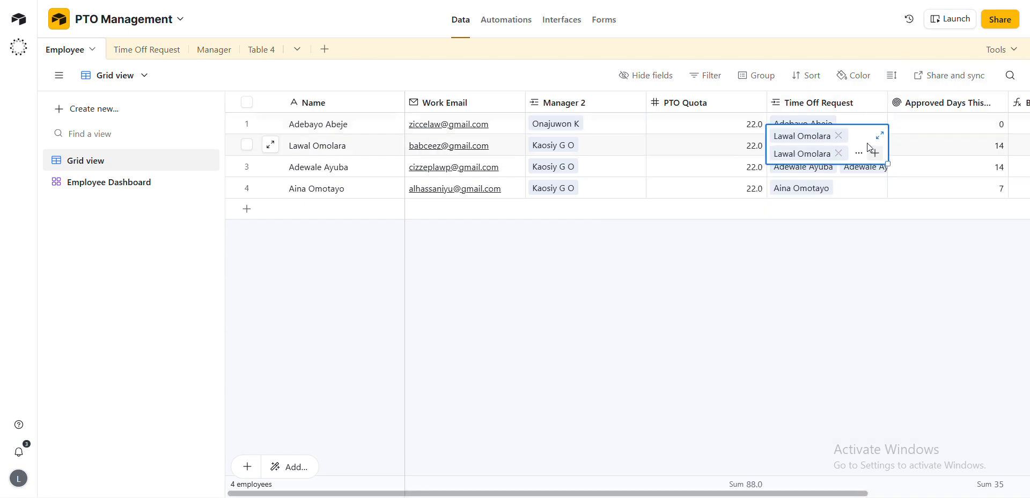
{"action": "left_click", "coordinate": [838, 277]}
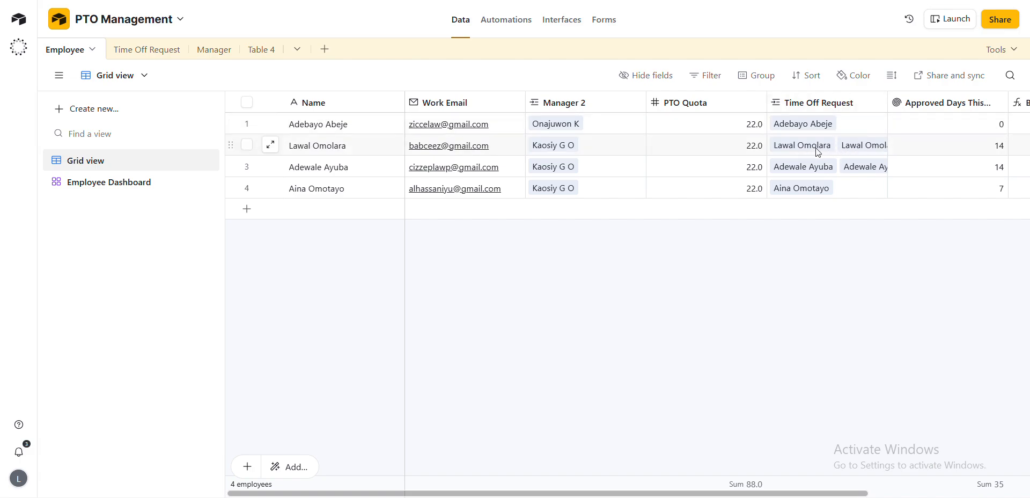
{"action": "left_click", "coordinate": [869, 168]}
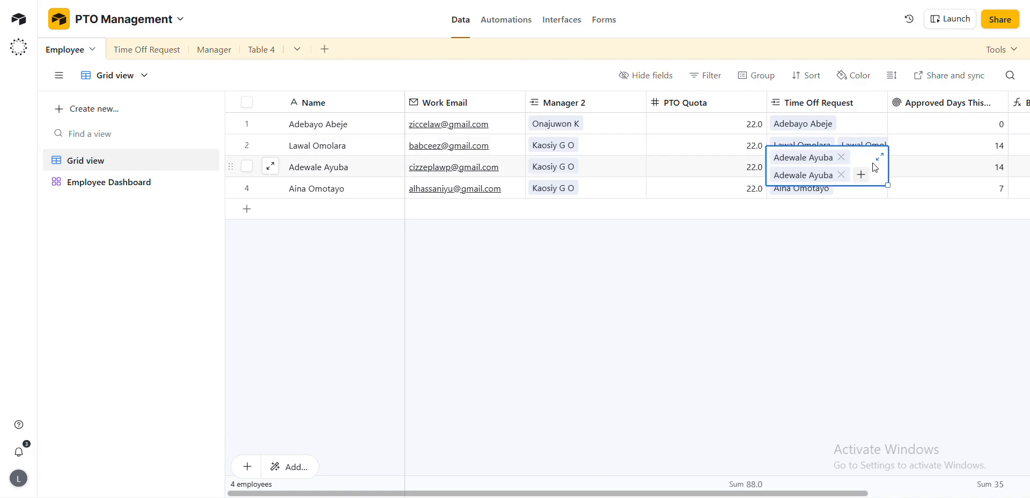
{"action": "left_click", "coordinate": [879, 156]}
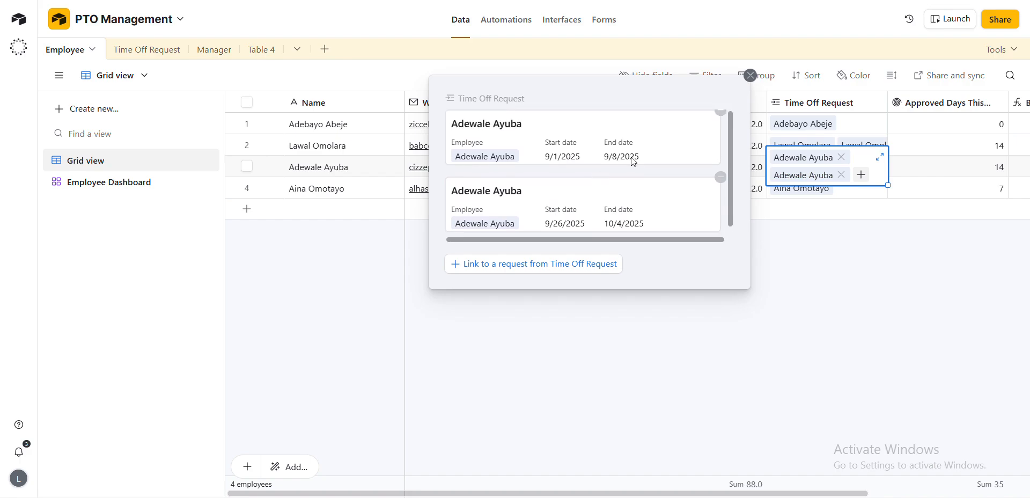
{"action": "left_click", "coordinate": [750, 76]}
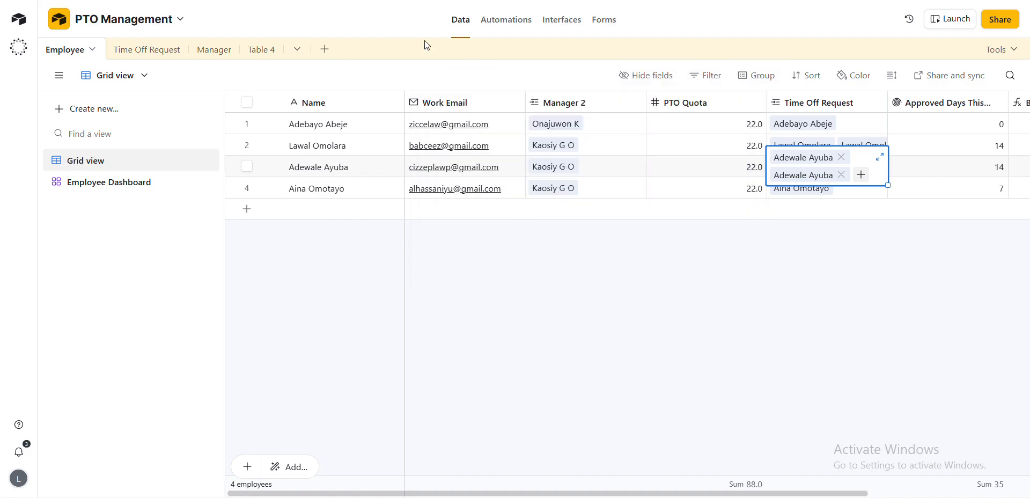
Go to the Time Off Request table and unhide the Employee's Name field in its grid view
{"action": "left_click", "coordinate": [141, 46]}
{"action": "left_click", "coordinate": [142, 48]}
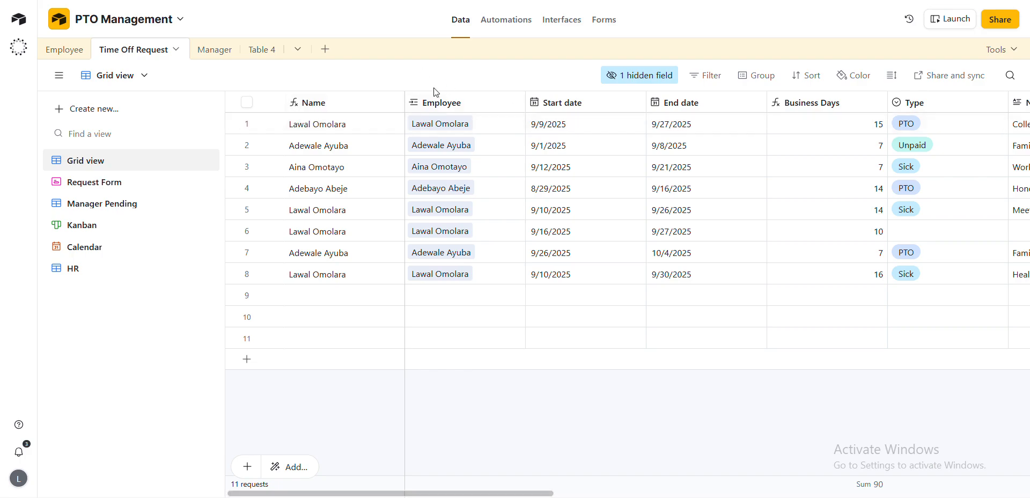
{"action": "left_click", "coordinate": [645, 78]}
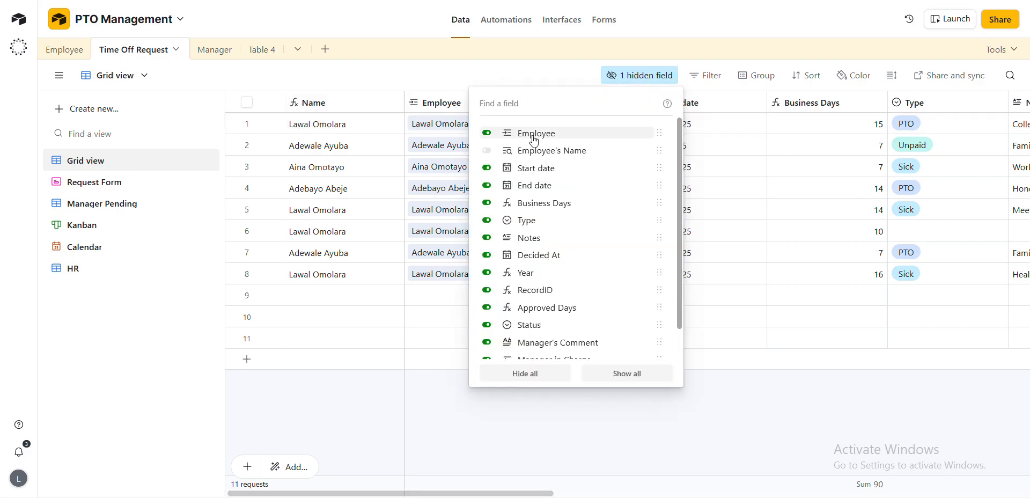
{"action": "left_click", "coordinate": [535, 155]}
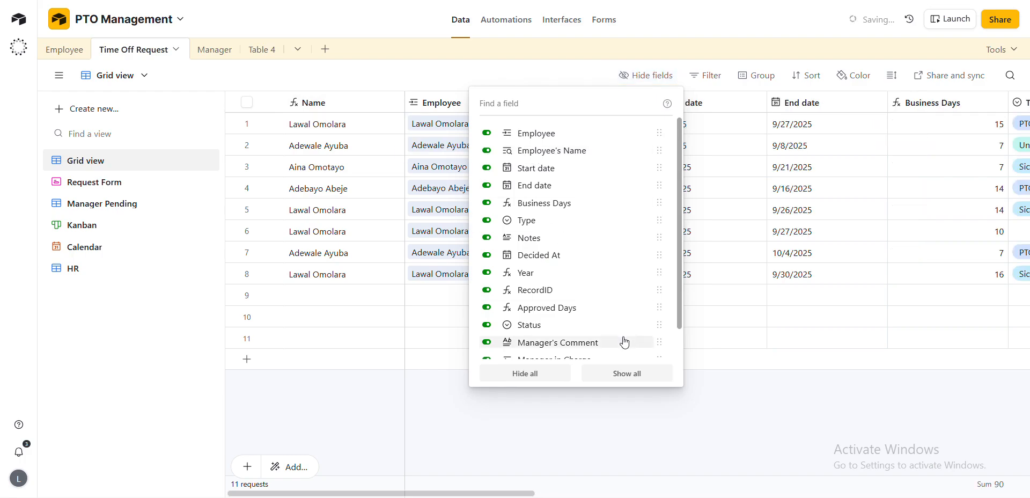
{"action": "left_click", "coordinate": [573, 430]}
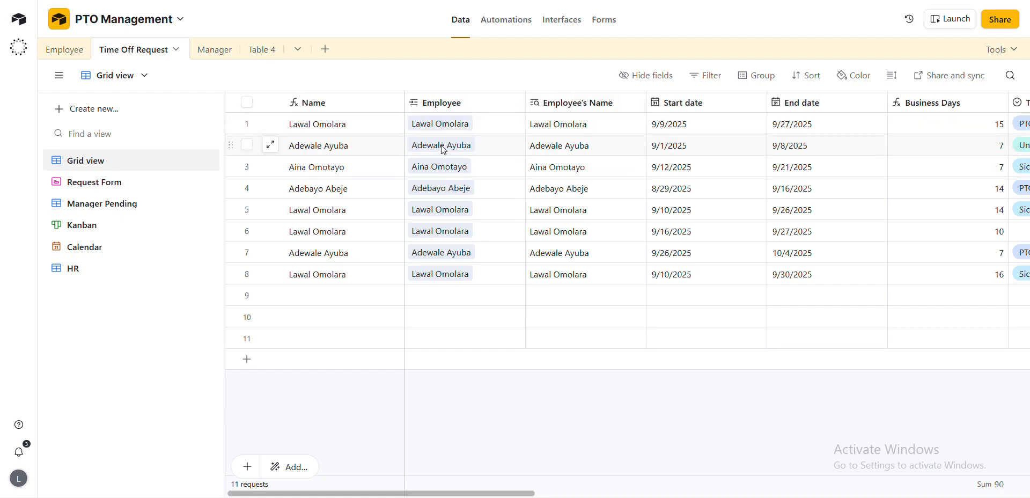
Open the Employee's Name lookup field's settings, review the Employee fields available for lookup, and cancel without changes
{"action": "double_click", "coordinate": [568, 104]}
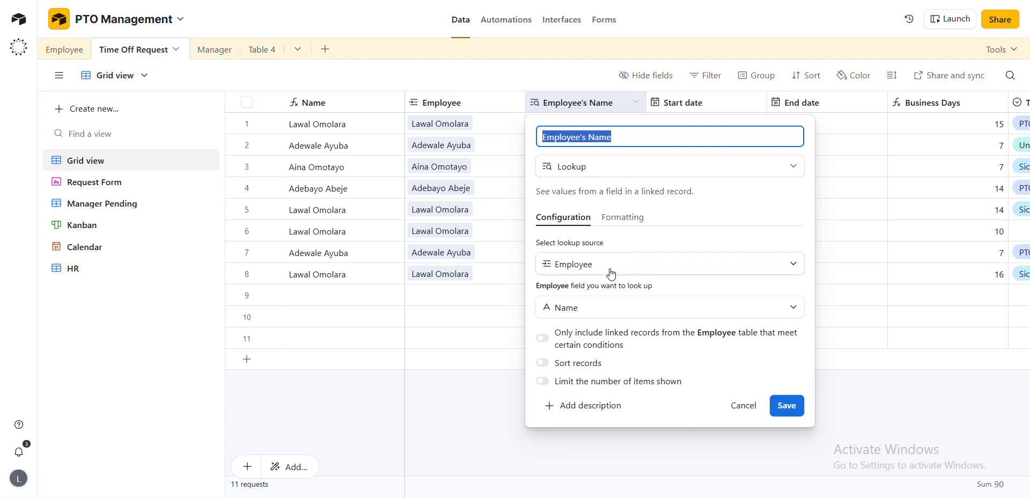
{"action": "left_click", "coordinate": [579, 314]}
{"action": "scroll", "coordinate": [595, 172], "scroll_direction": "down", "scroll_amount": 1}
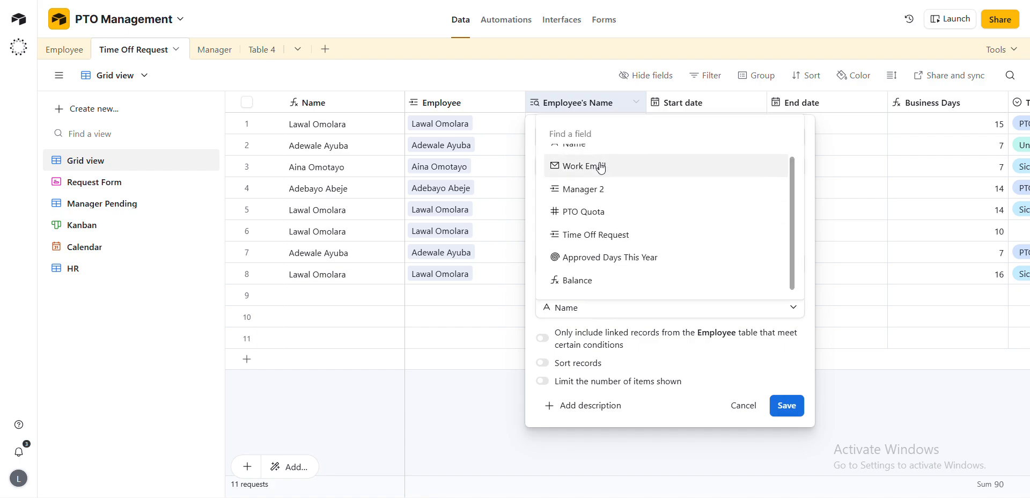
{"action": "scroll", "coordinate": [593, 166], "scroll_direction": "up", "scroll_amount": 1}
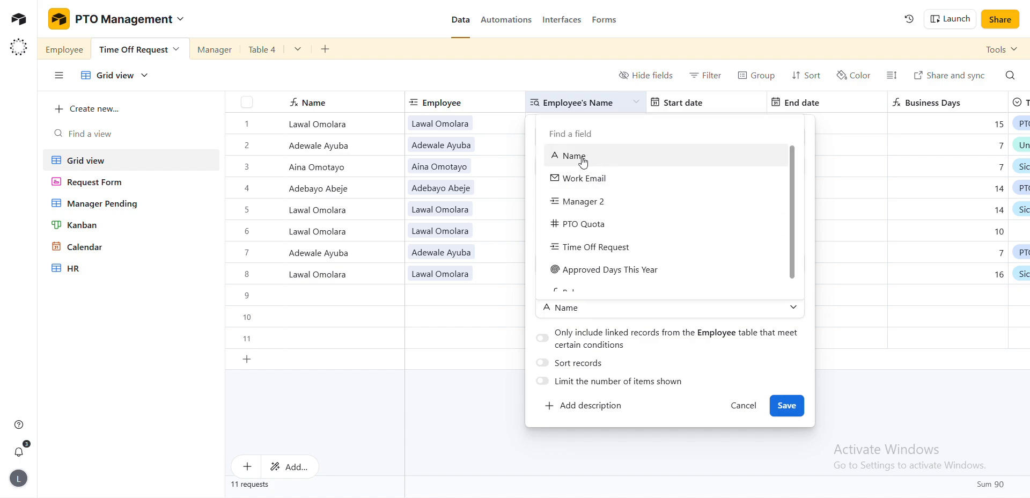
{"action": "scroll", "coordinate": [583, 161], "scroll_direction": "down", "scroll_amount": 1}
{"action": "left_click", "coordinate": [749, 409]}
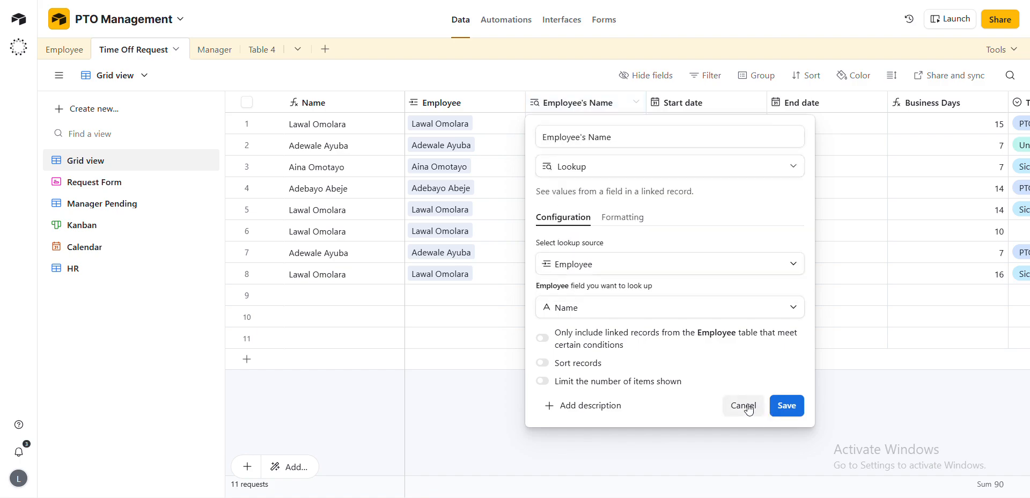
{"action": "left_click", "coordinate": [749, 409]}
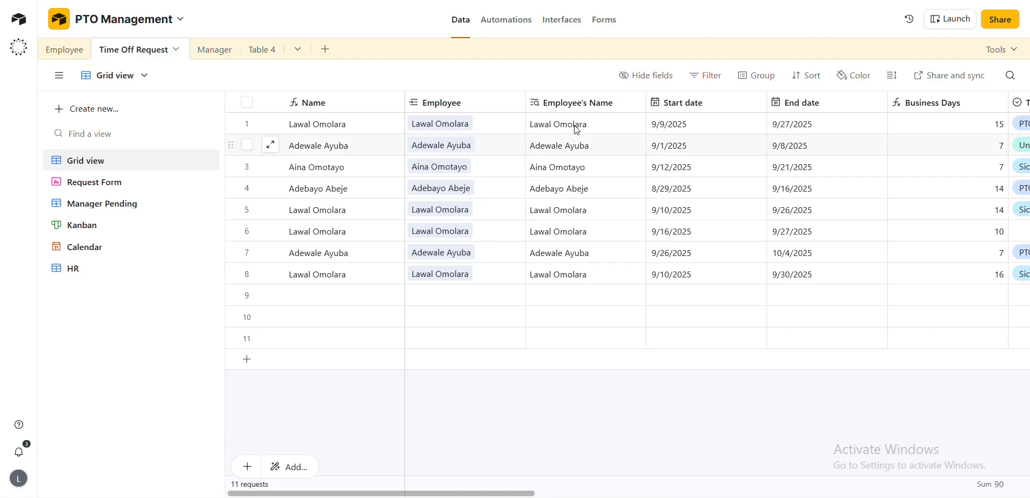
Reopen the Employee's Name lookup configuration, go through the selectable Employee fields again, and discard the edit
{"action": "left_click", "coordinate": [574, 105]}
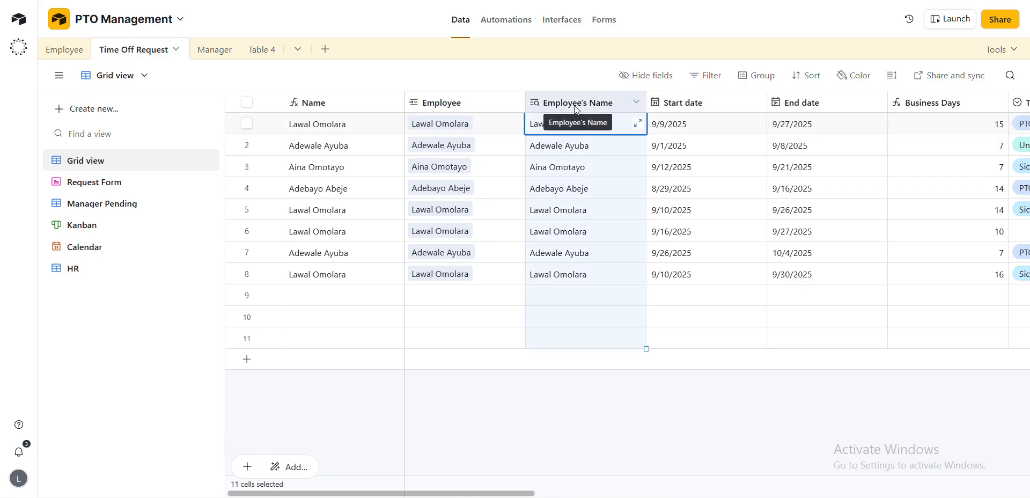
{"action": "double_click", "coordinate": [574, 105]}
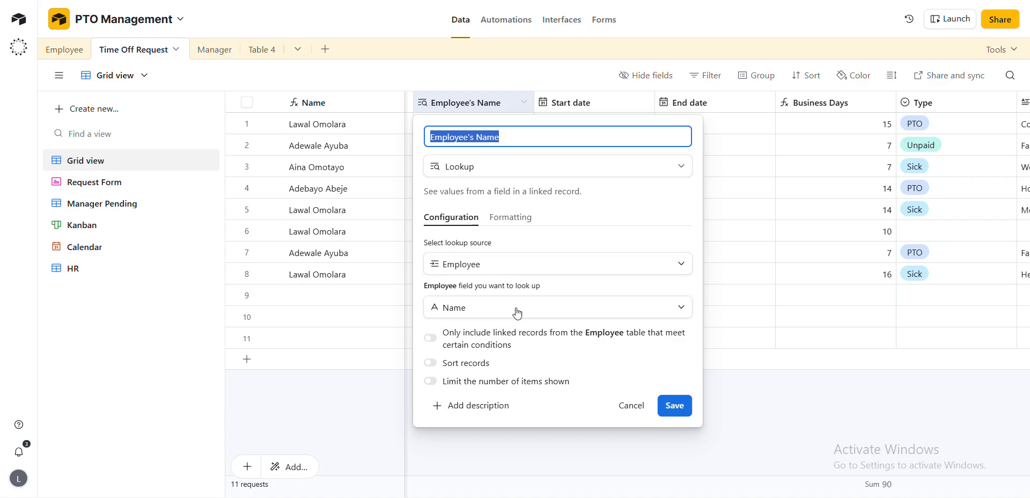
{"action": "left_click", "coordinate": [520, 307]}
{"action": "scroll", "coordinate": [533, 252], "scroll_direction": "down", "scroll_amount": 1}
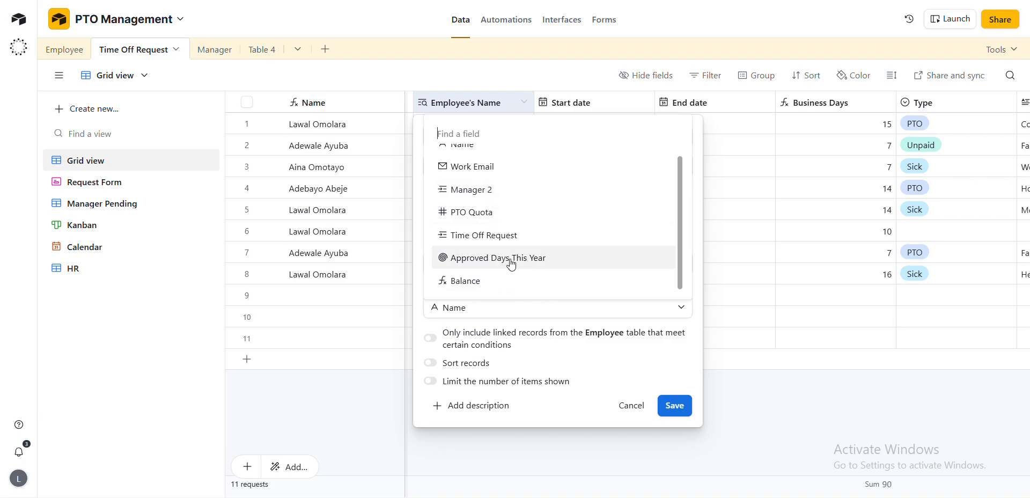
{"action": "left_click", "coordinate": [635, 406]}
{"action": "left_click", "coordinate": [636, 406]}
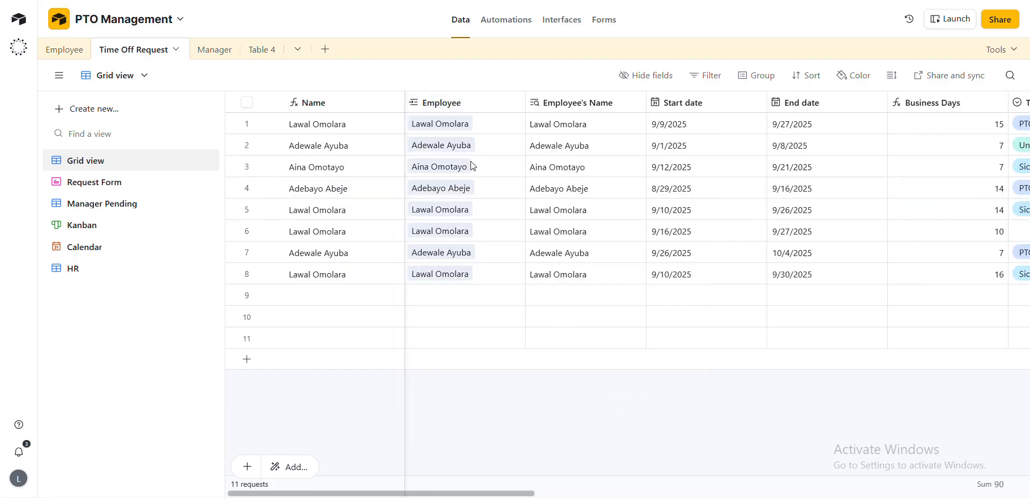
Open the Name formula field's settings, enter "empl" in the formula to review the suggested fields, and cancel without saving
{"action": "left_click", "coordinate": [297, 105]}
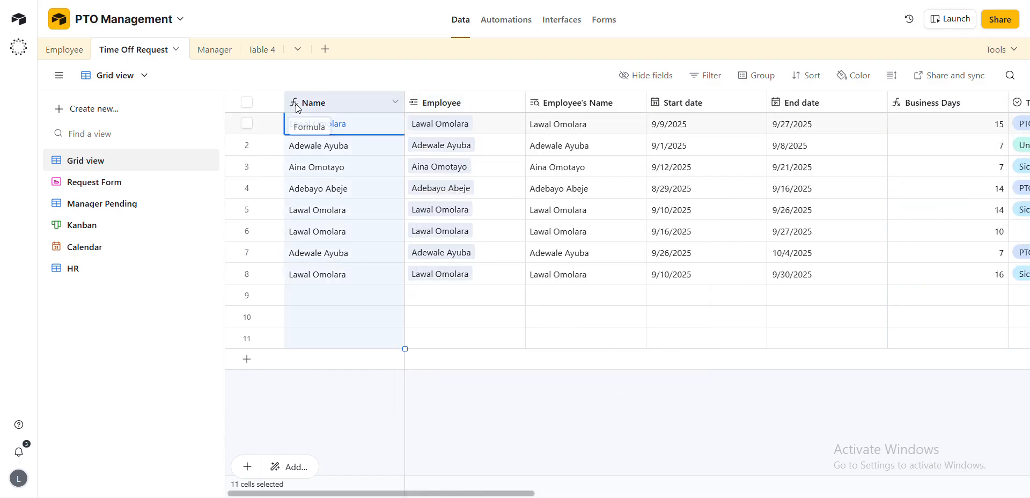
{"action": "double_click", "coordinate": [295, 105]}
{"action": "left_click", "coordinate": [296, 105]}
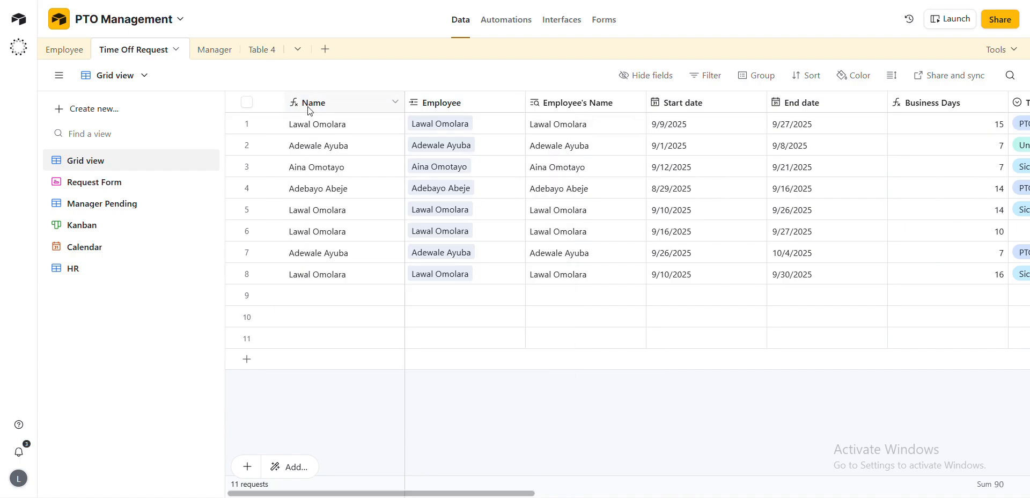
{"action": "left_click", "coordinate": [308, 106]}
{"action": "double_click", "coordinate": [308, 106]}
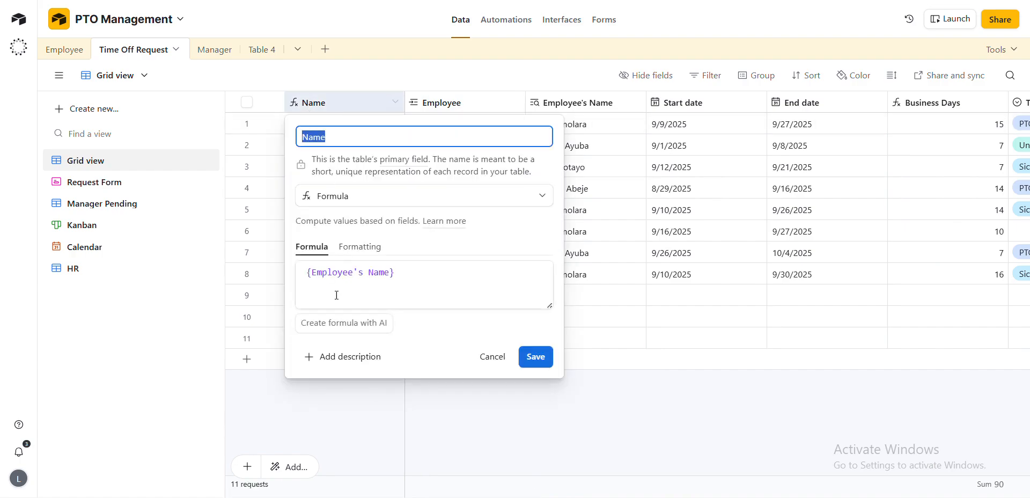
{"action": "left_click", "coordinate": [430, 276]}
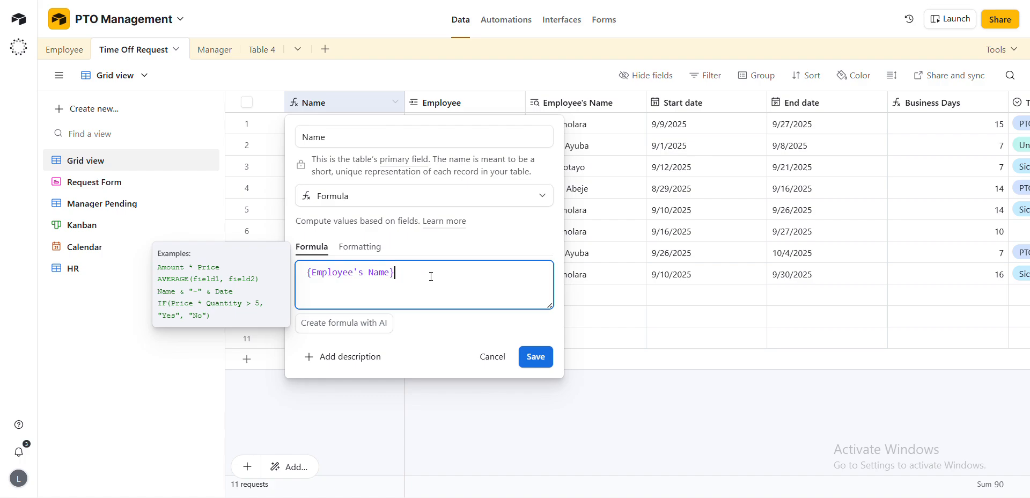
{"action": "type", "text": "empl"}
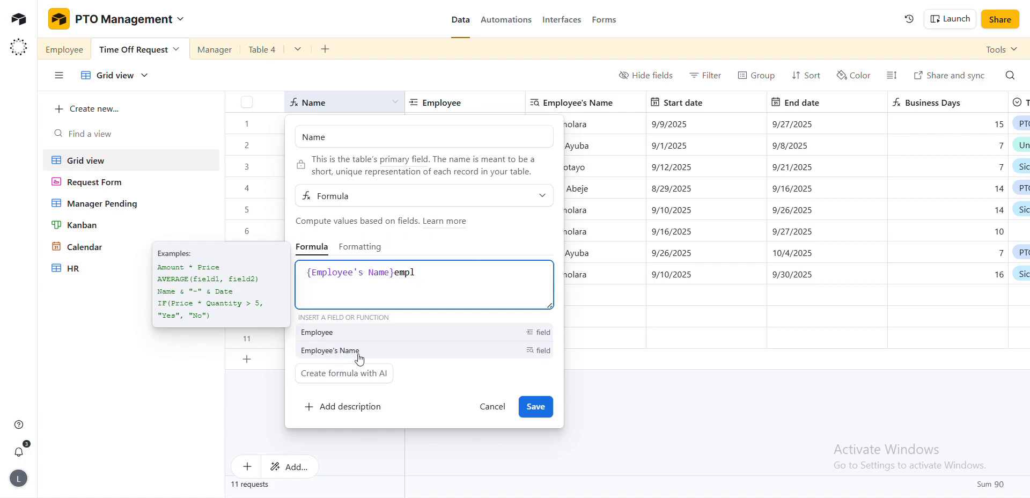
{"action": "left_click", "coordinate": [491, 409]}
{"action": "left_click", "coordinate": [491, 409]}
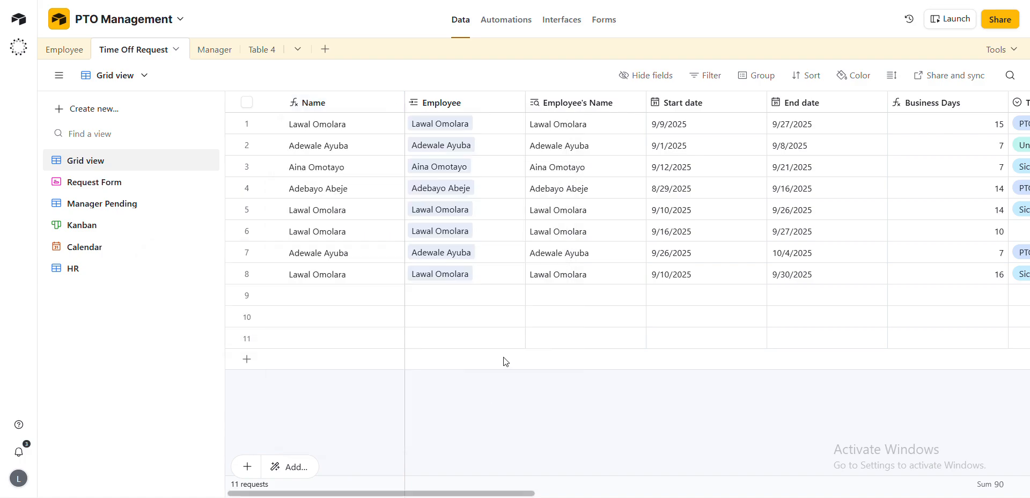
Review the Employee field's configuration for linking to Employee table records and close it without changes
{"action": "left_click", "coordinate": [460, 105]}
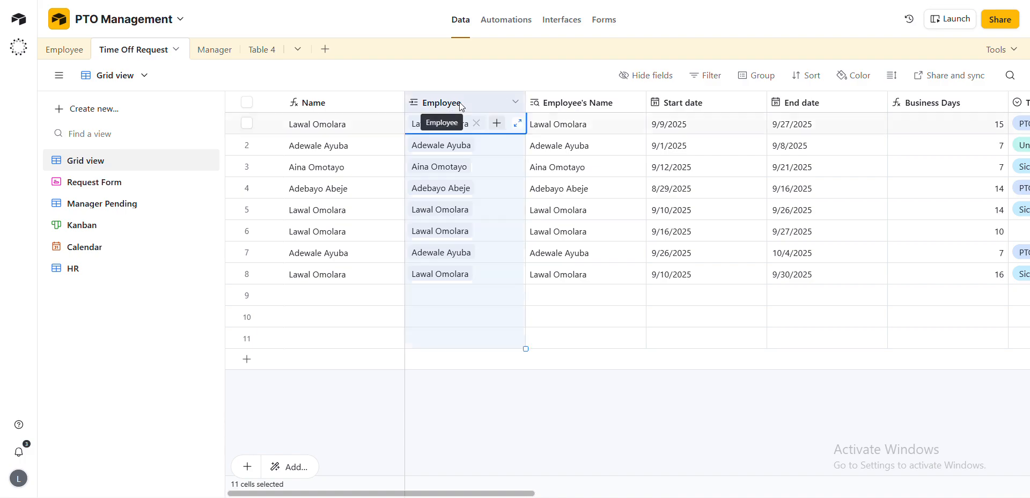
{"action": "double_click", "coordinate": [460, 105]}
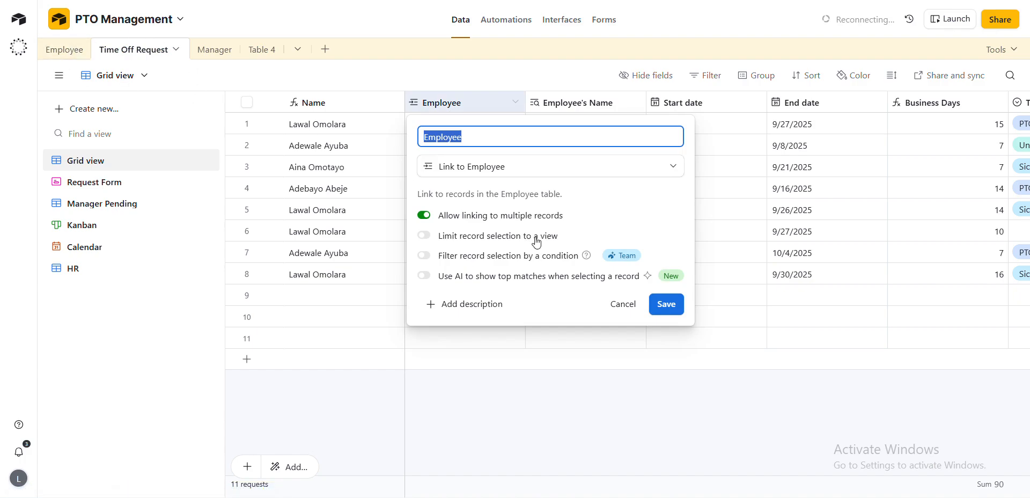
{"action": "left_click", "coordinate": [631, 309]}
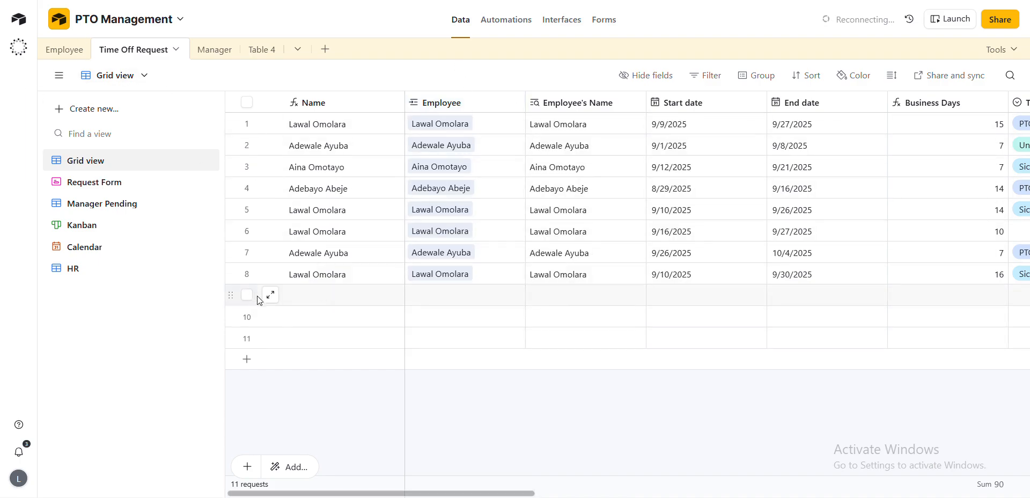
Open the record picker for the Employee field of the empty request in row 9
{"action": "left_click", "coordinate": [337, 302]}
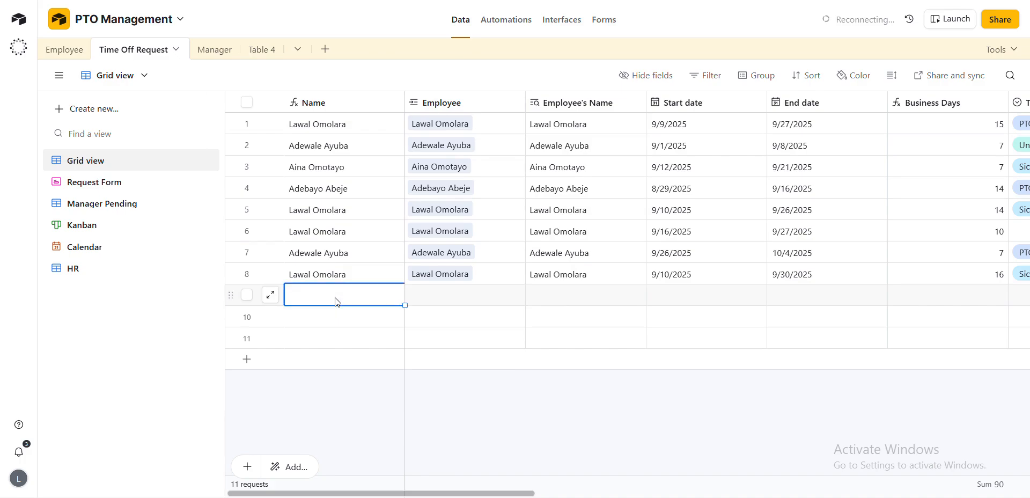
{"action": "left_click", "coordinate": [458, 296]}
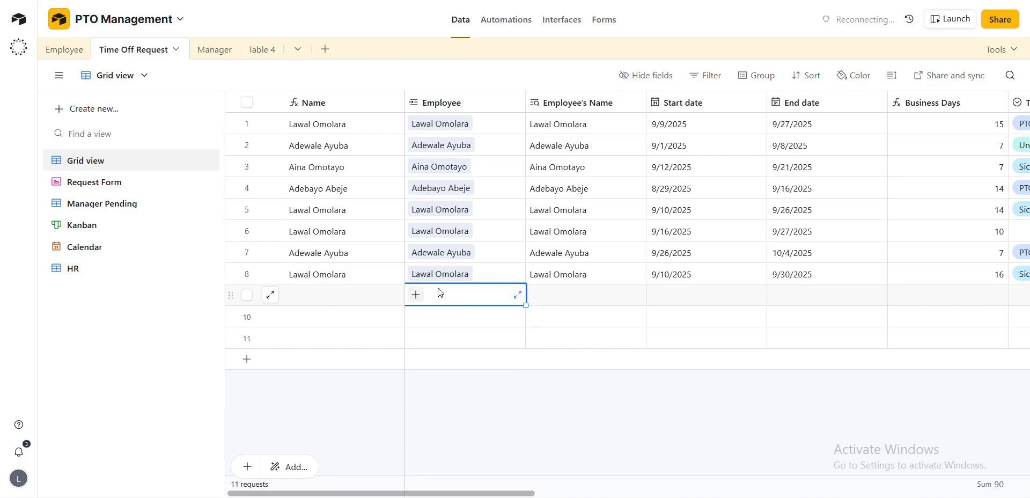
{"action": "left_click", "coordinate": [417, 295]}
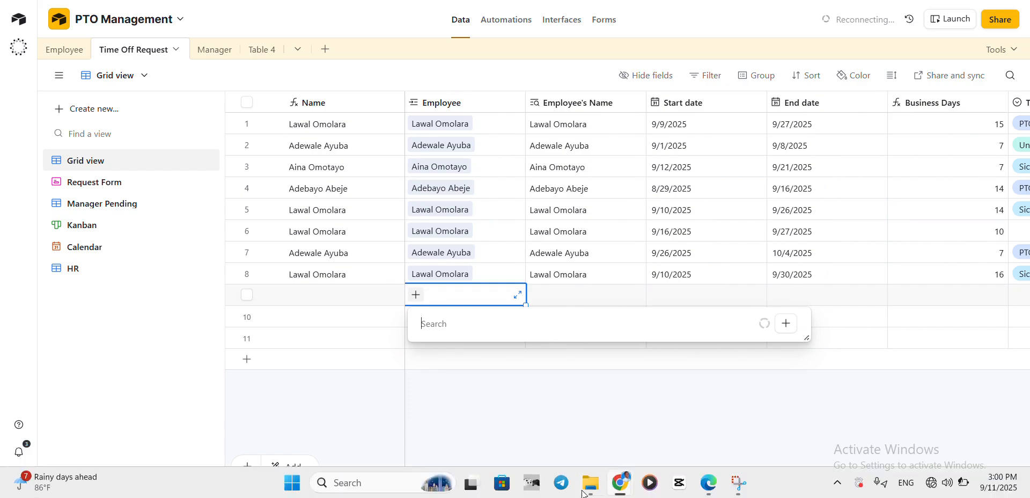
{"action": "mouse_move", "coordinate": [590, 482]}
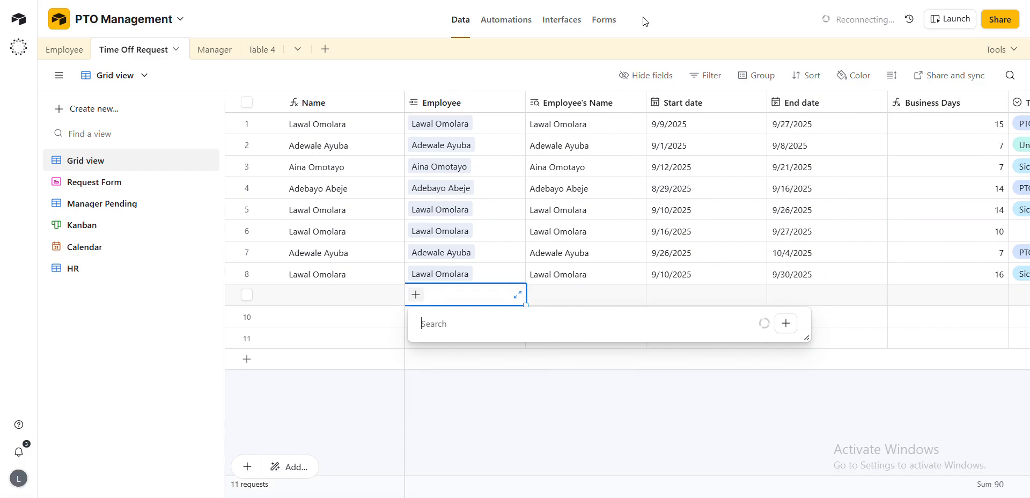